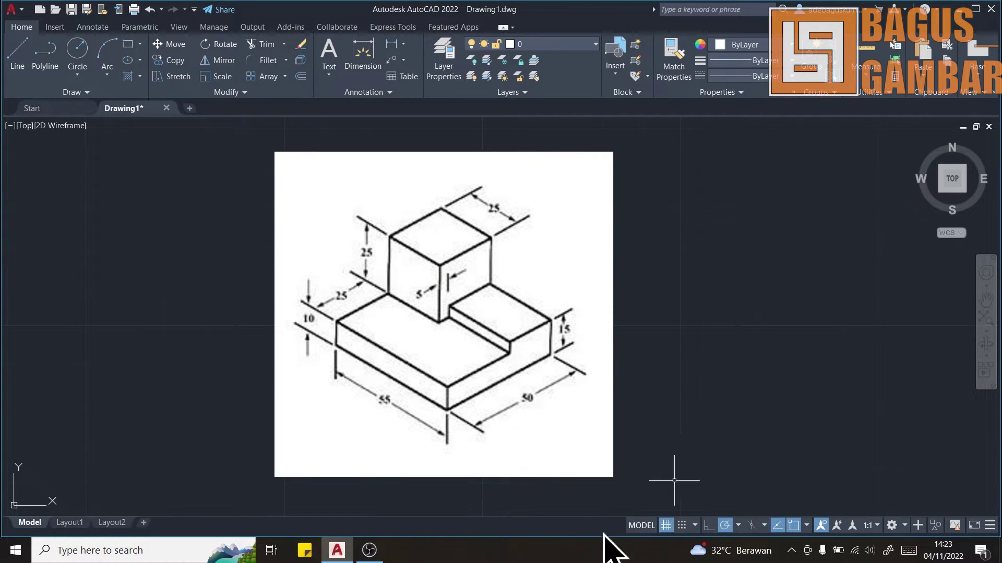
Set polar tracking to 90-degree increments.
left_click(558, 558)
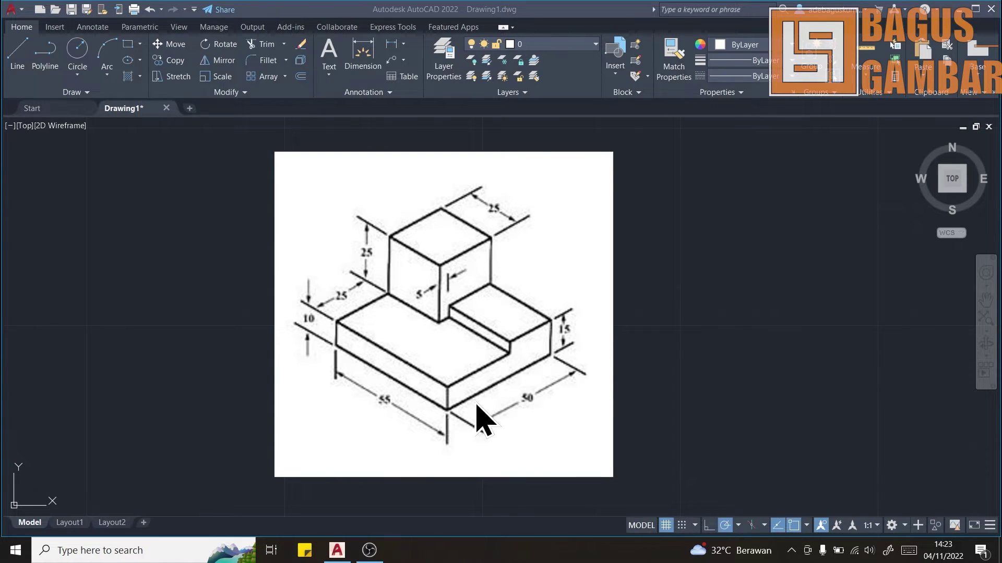
left_click(739, 527)
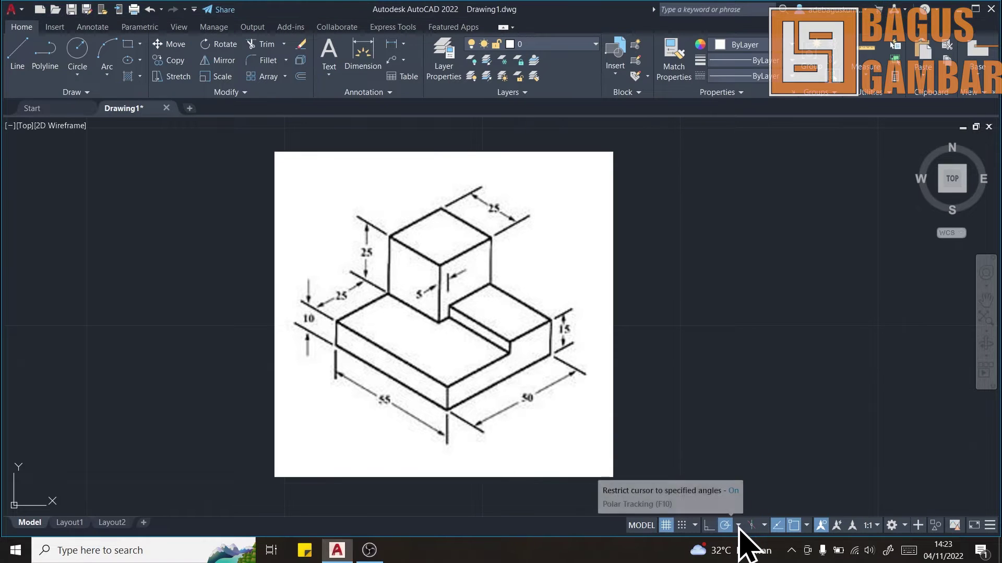
left_click(739, 525)
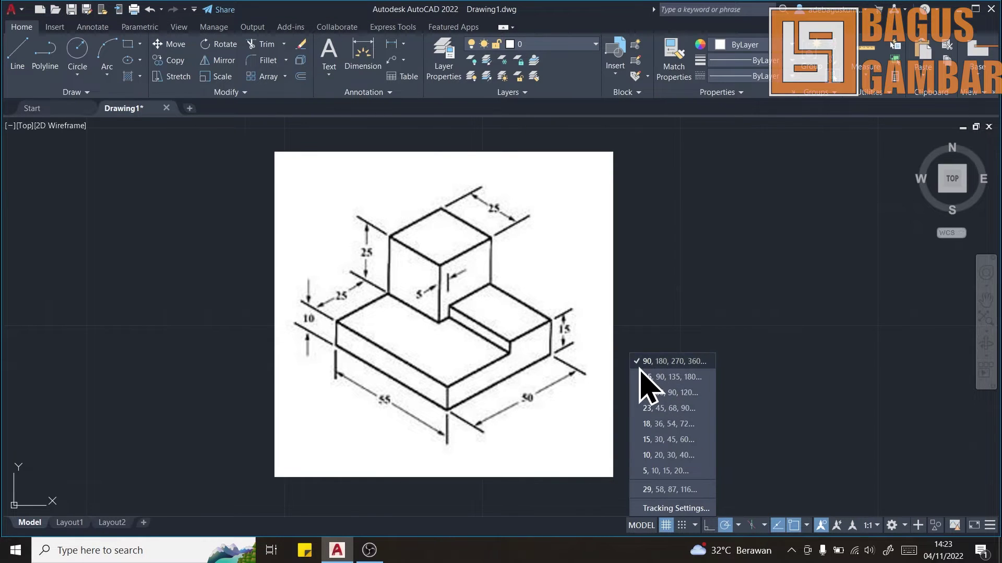
left_click(698, 366)
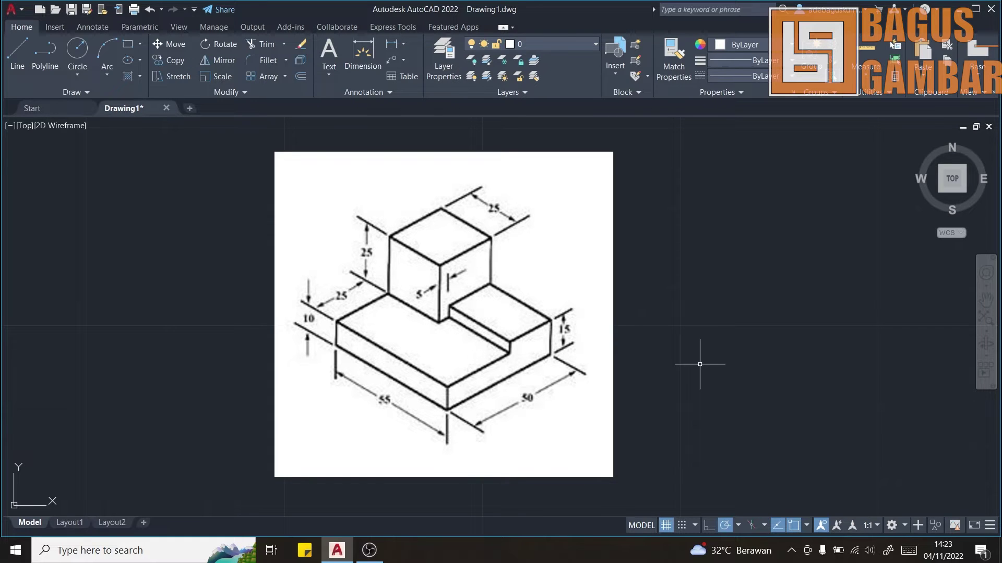
left_click(589, 552)
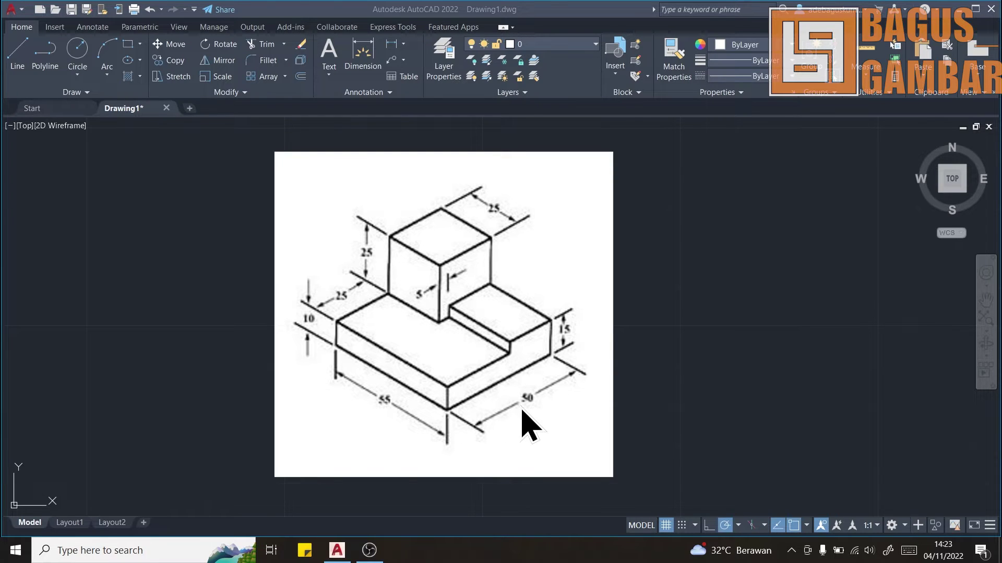
Draw a closed polyline rectangle, 55 wide by 50 tall, right of the reference image.
left_click(53, 65)
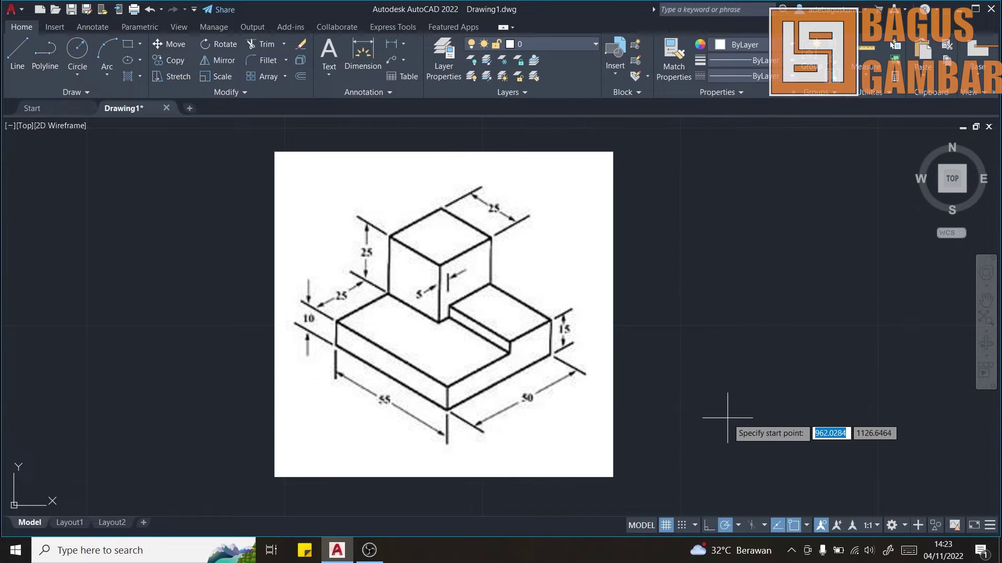
left_click(710, 400)
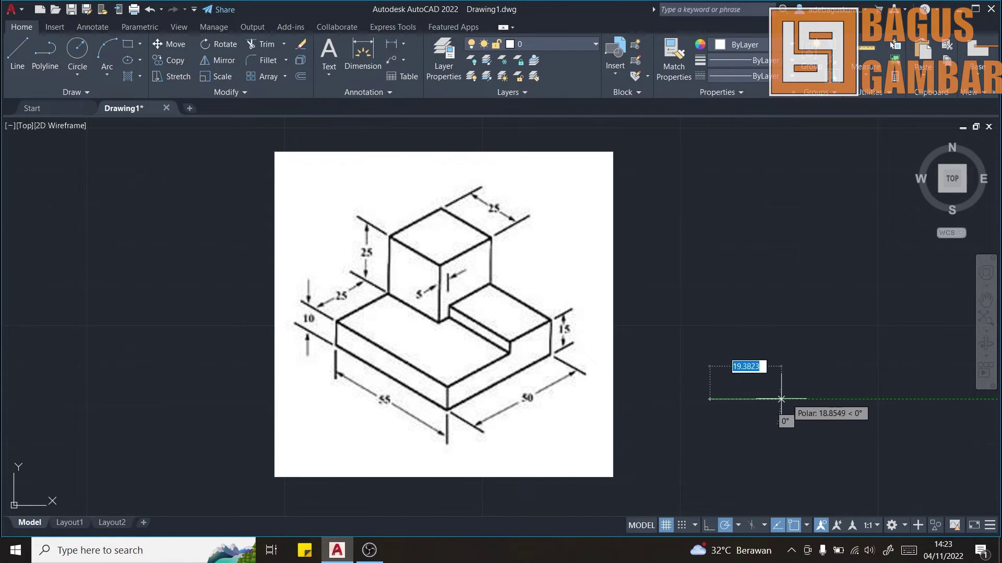
type("55")
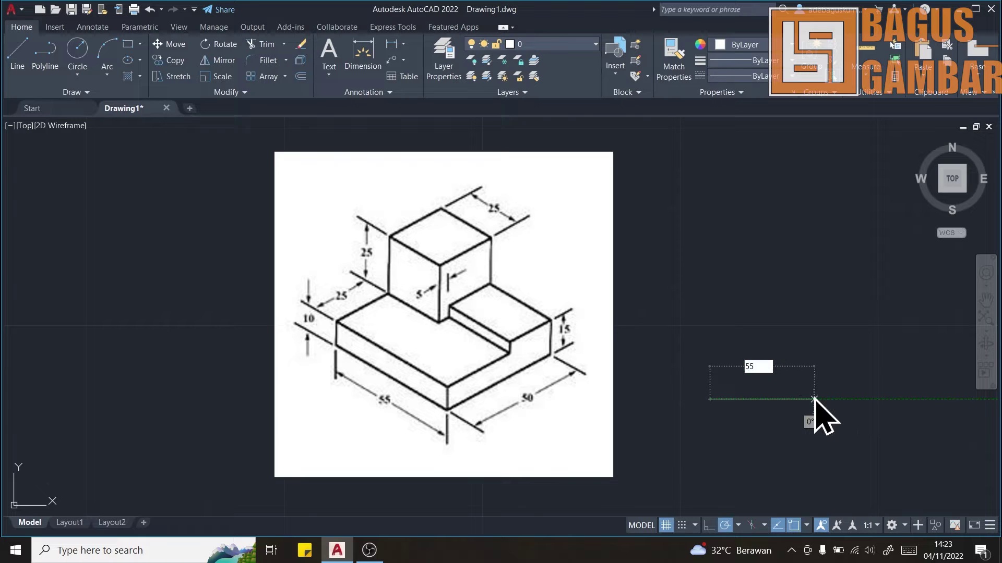
key("Return")
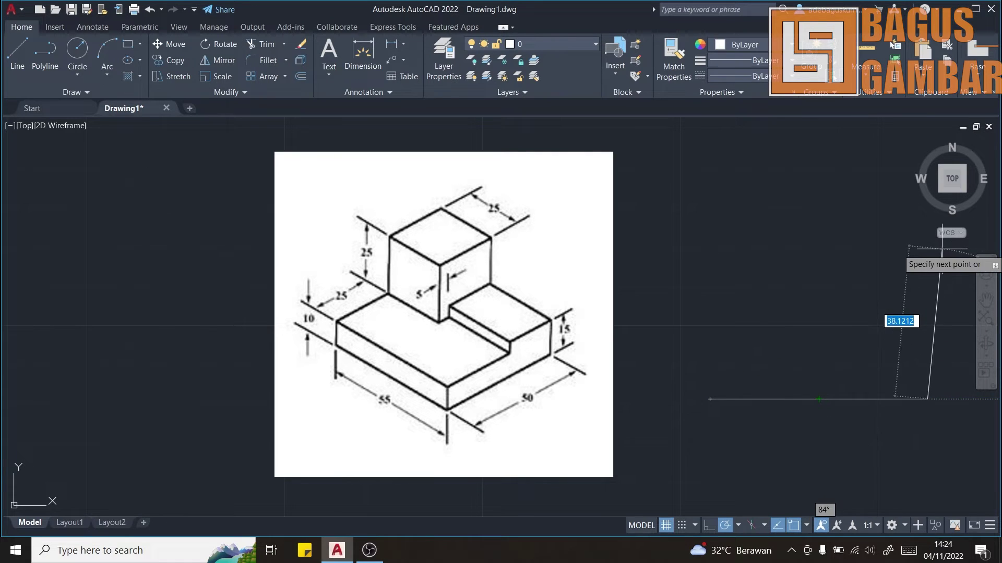
type("50")
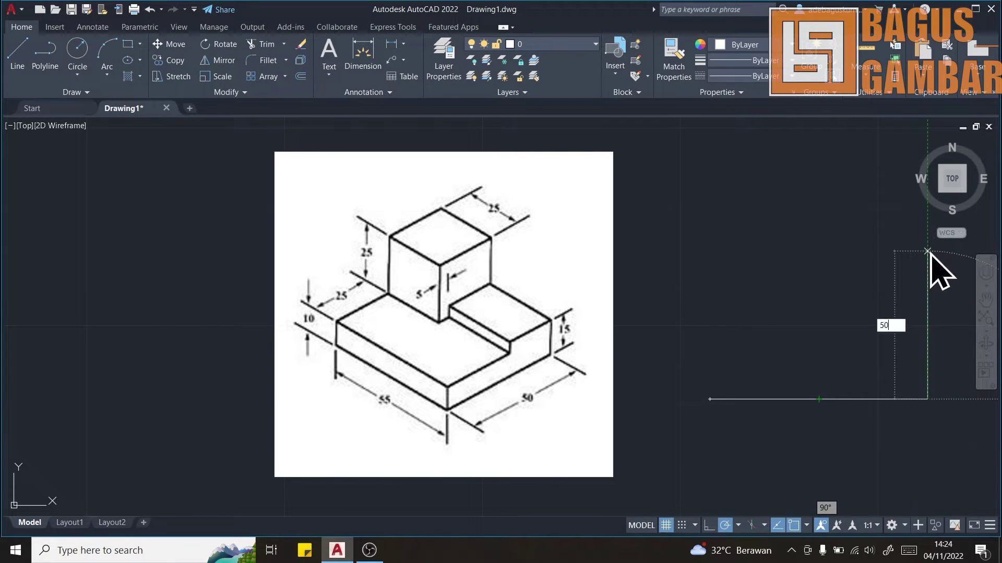
key("Return")
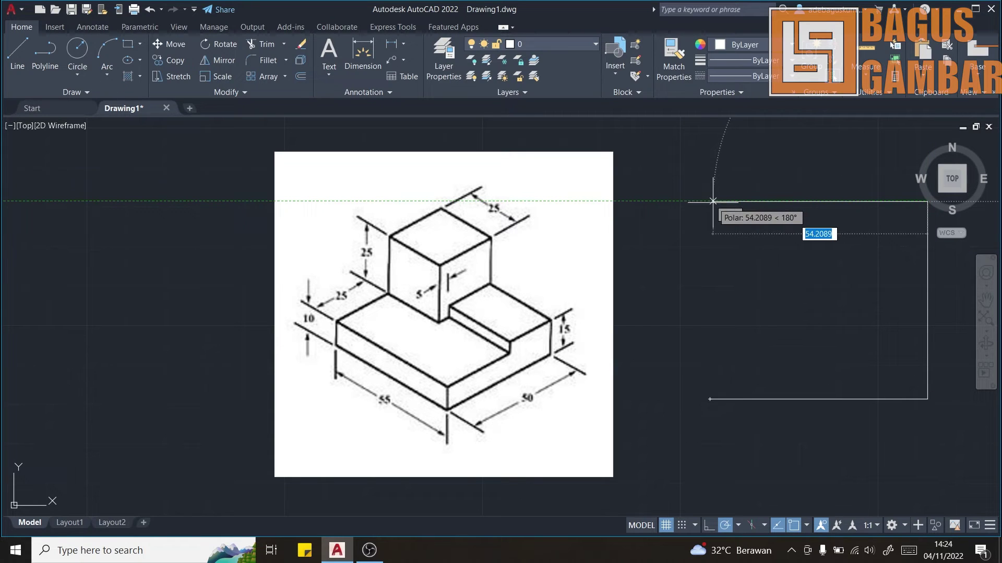
type("55")
key("Return")
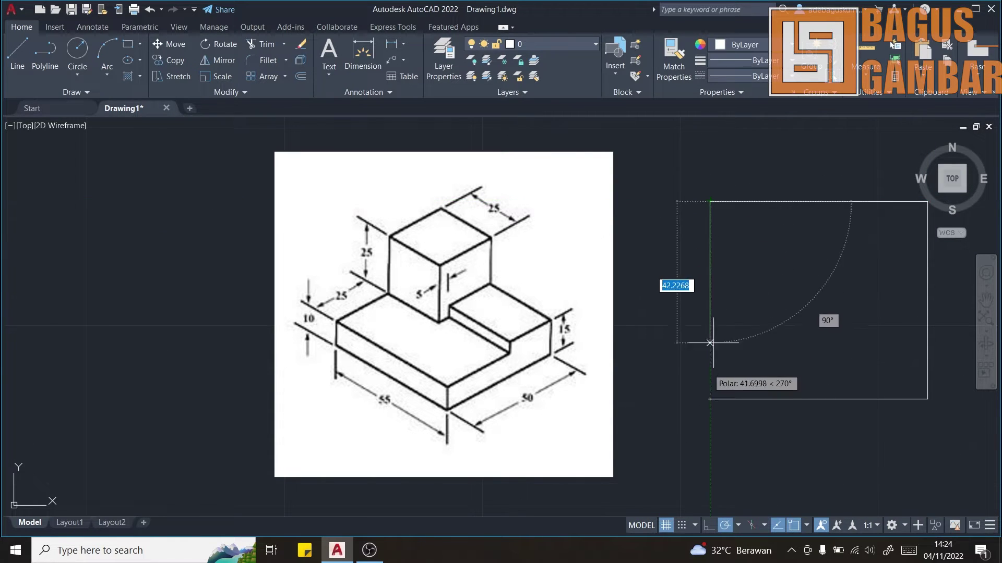
left_click(709, 399)
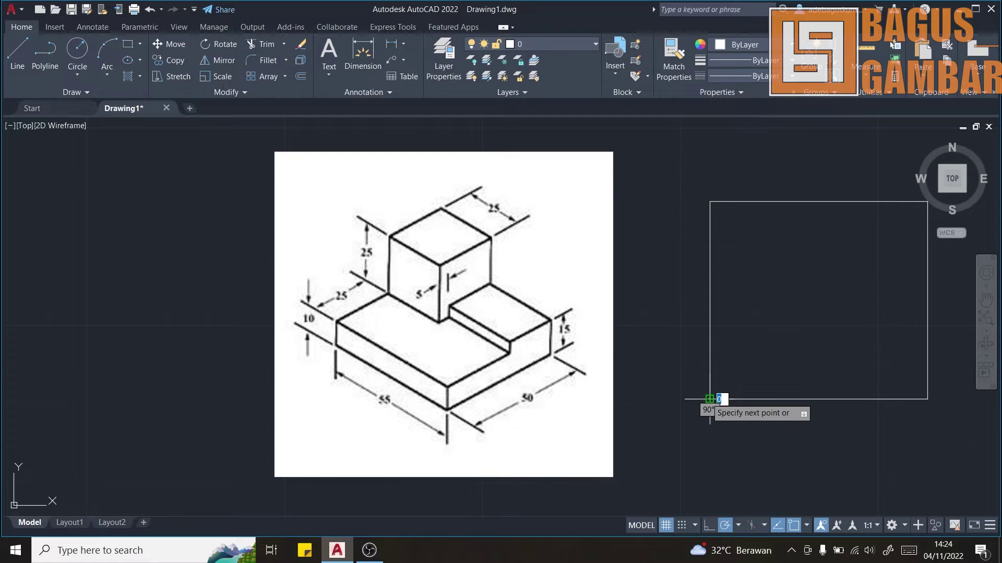
right_click(759, 431)
left_click(806, 229)
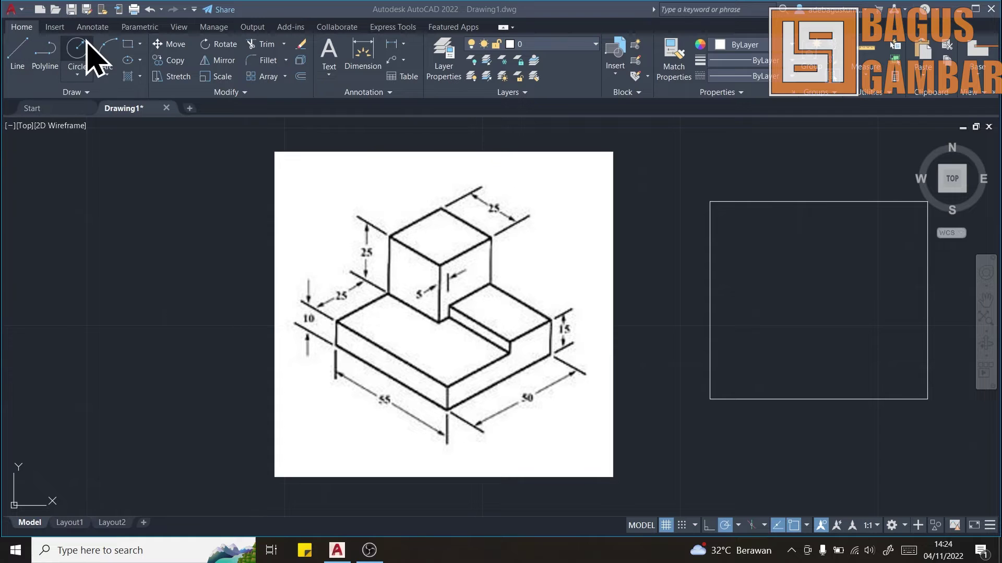
Draw a 25-unit tower square in the rectangle's top-left corner with Line, checking the reference.
left_click(45, 52)
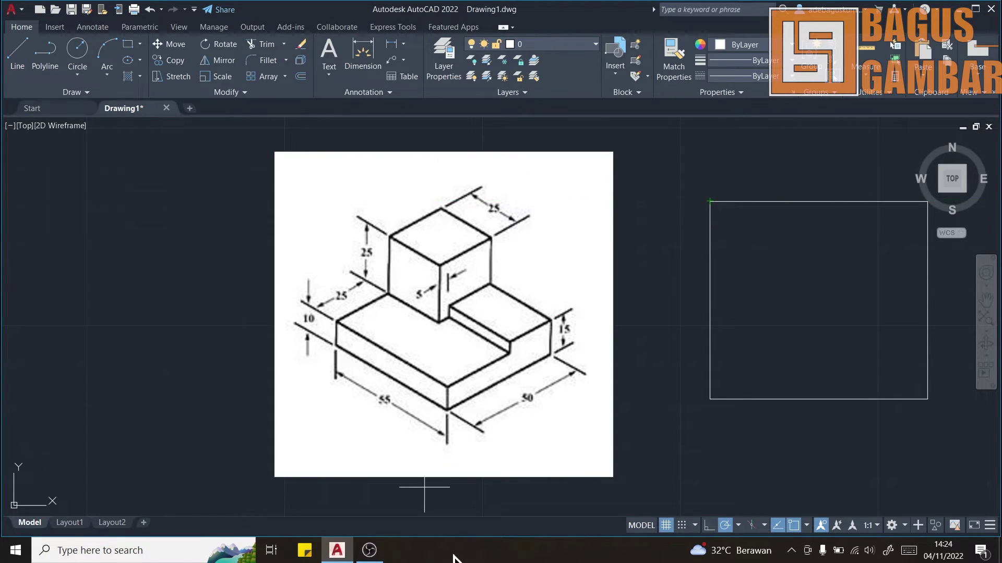
left_click(427, 459)
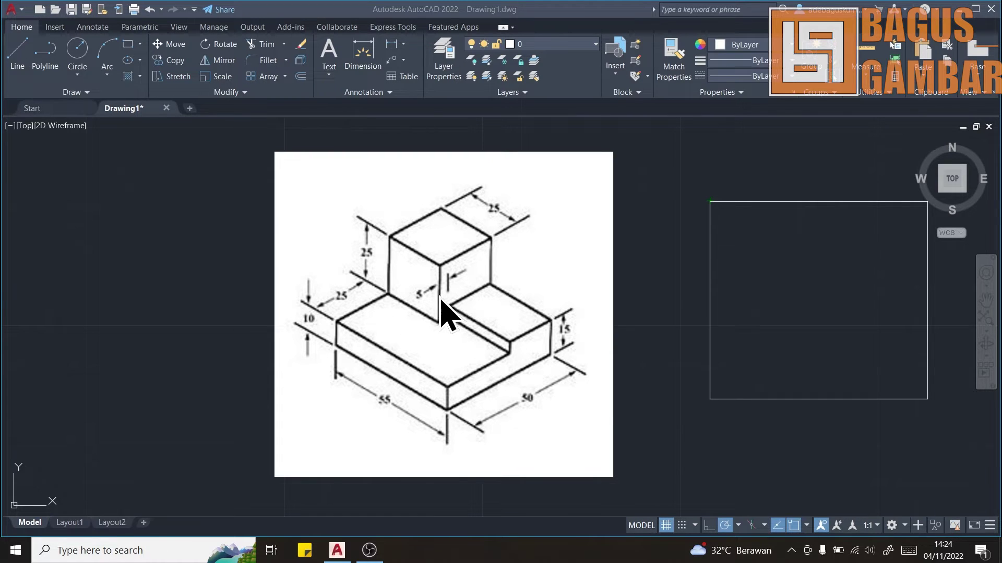
left_click(45, 56)
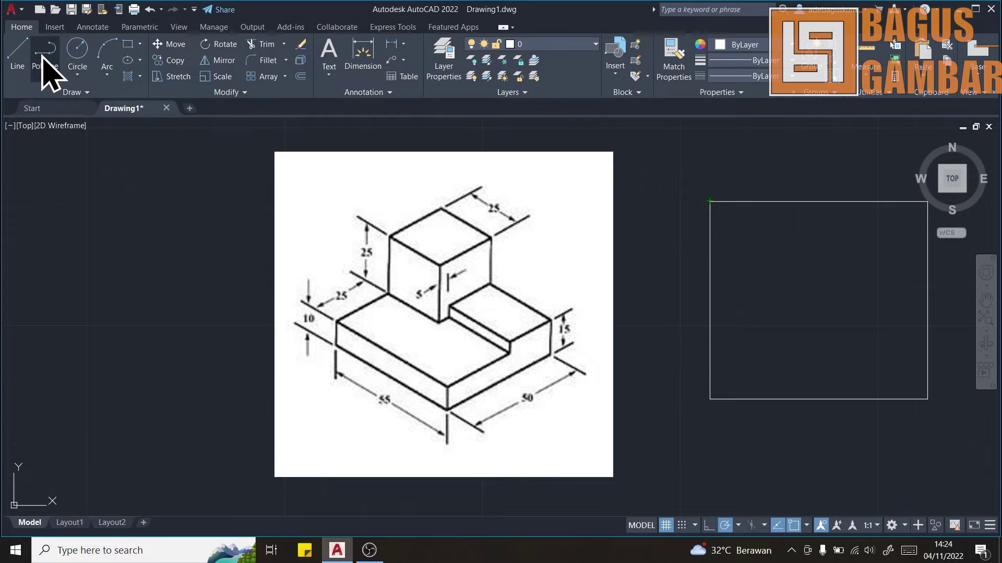
left_click(710, 202)
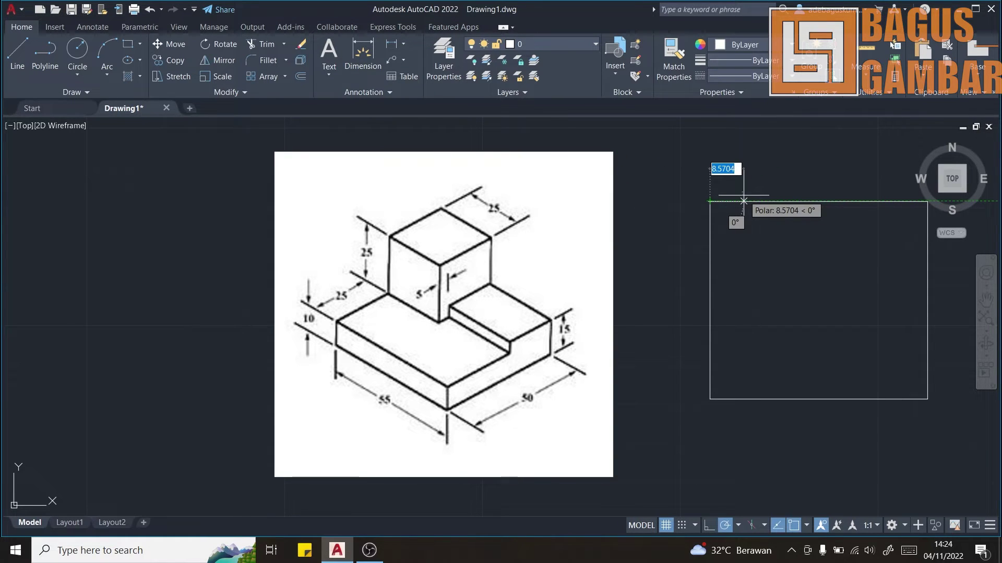
type("25")
key("Return")
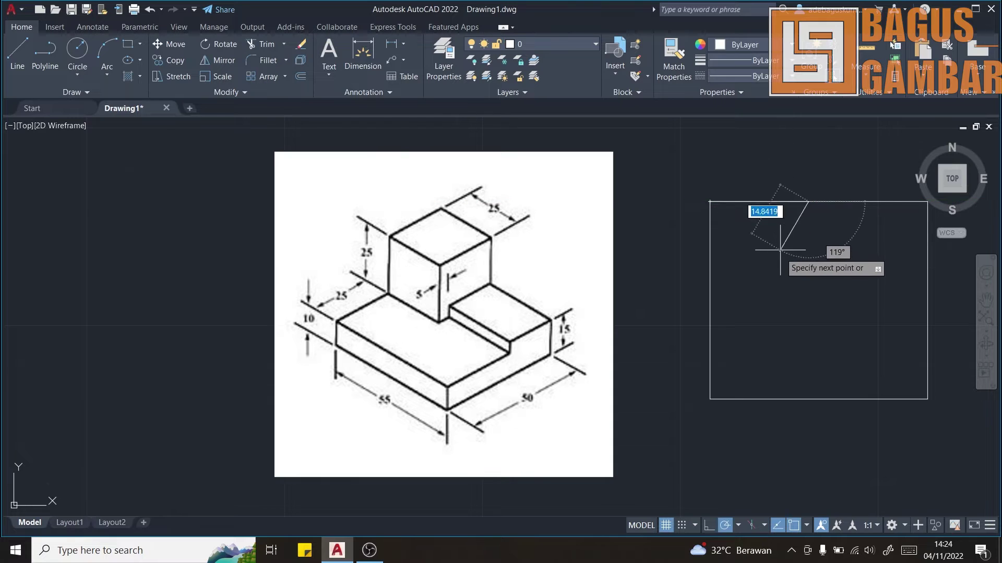
type("25")
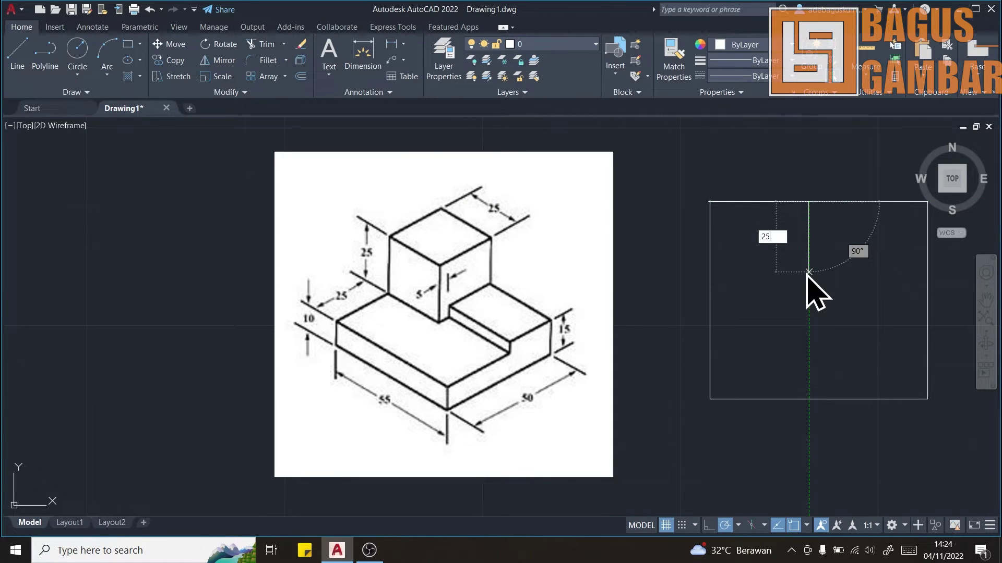
key("Return")
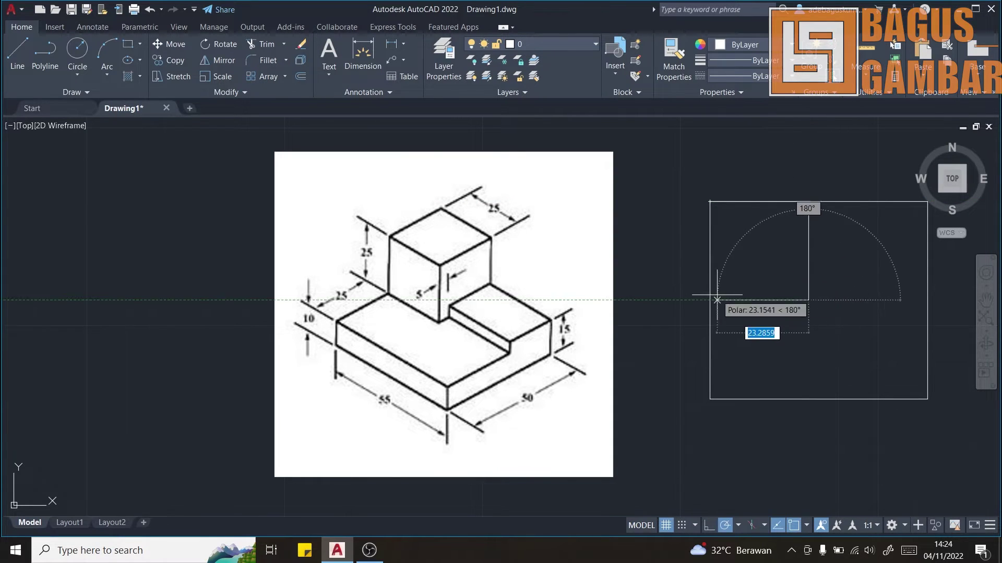
left_click(710, 300)
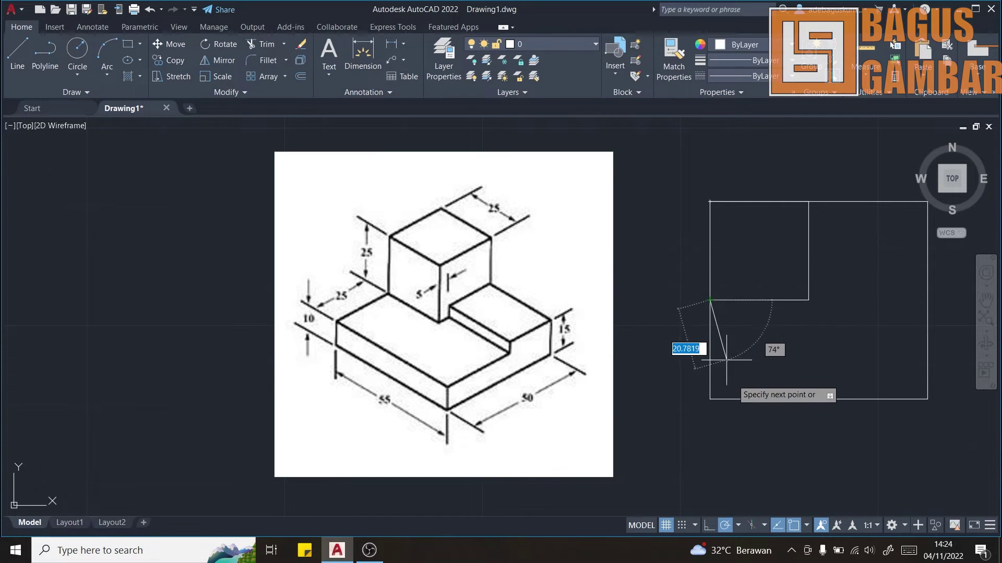
key("Escape")
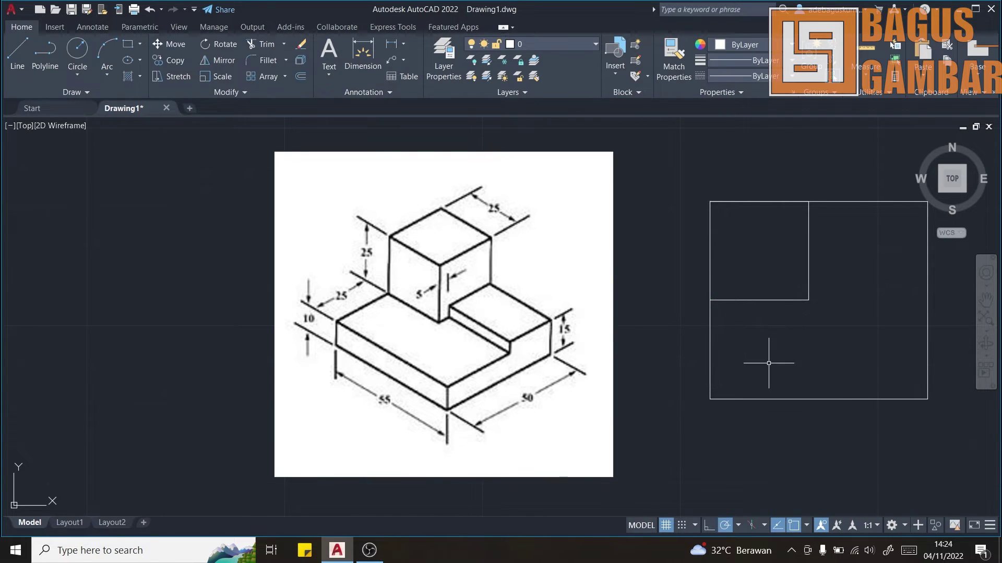
left_click(365, 174)
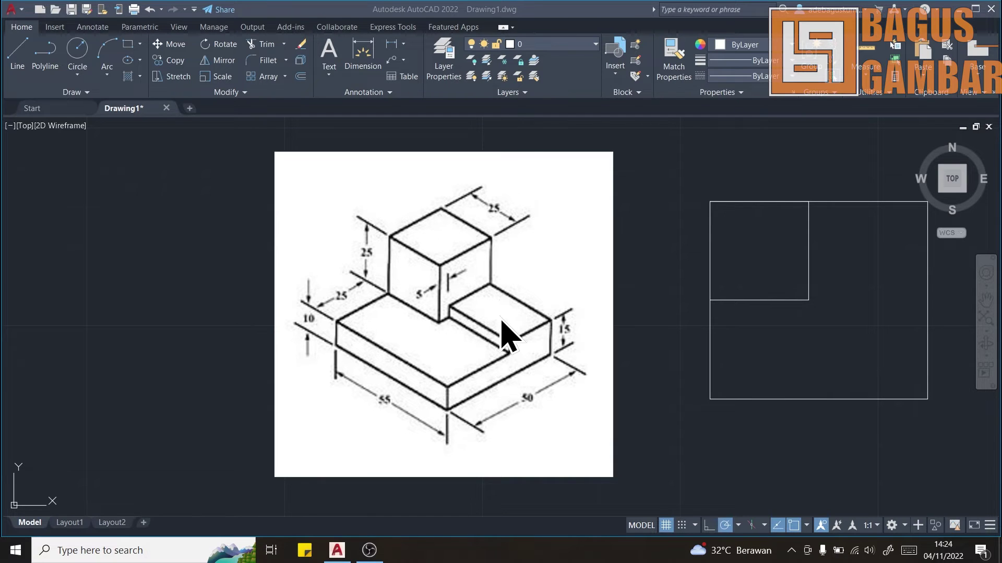
Draw a horizontal line from the tower square's corner to the rectangle's right edge.
left_click(18, 52)
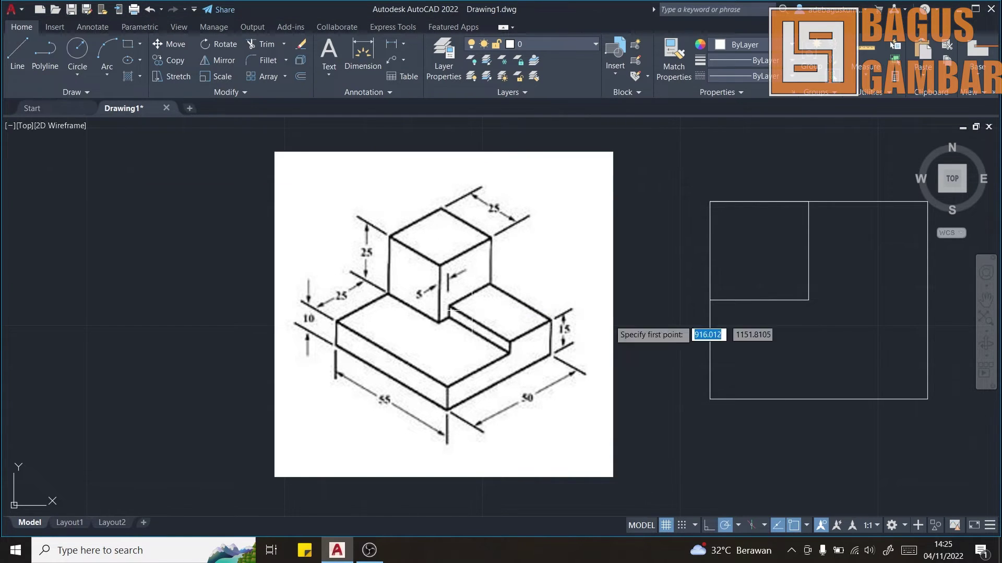
left_click(808, 300)
type("5")
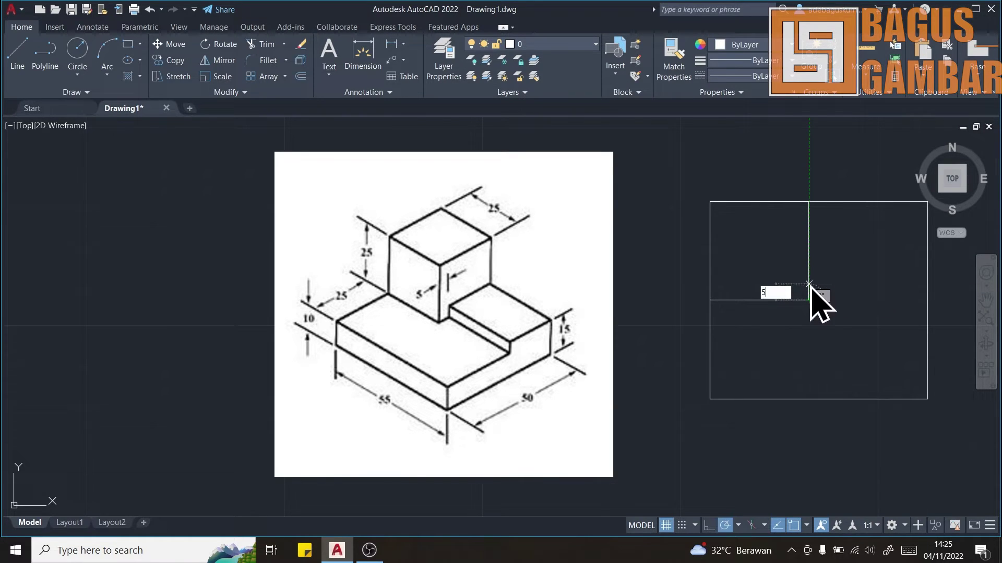
left_click(808, 281)
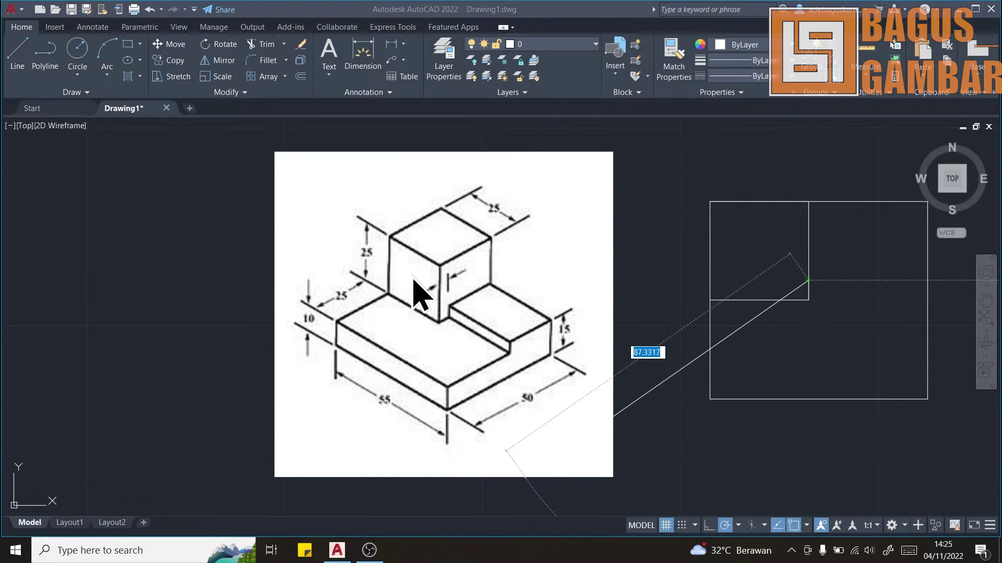
left_click(808, 281)
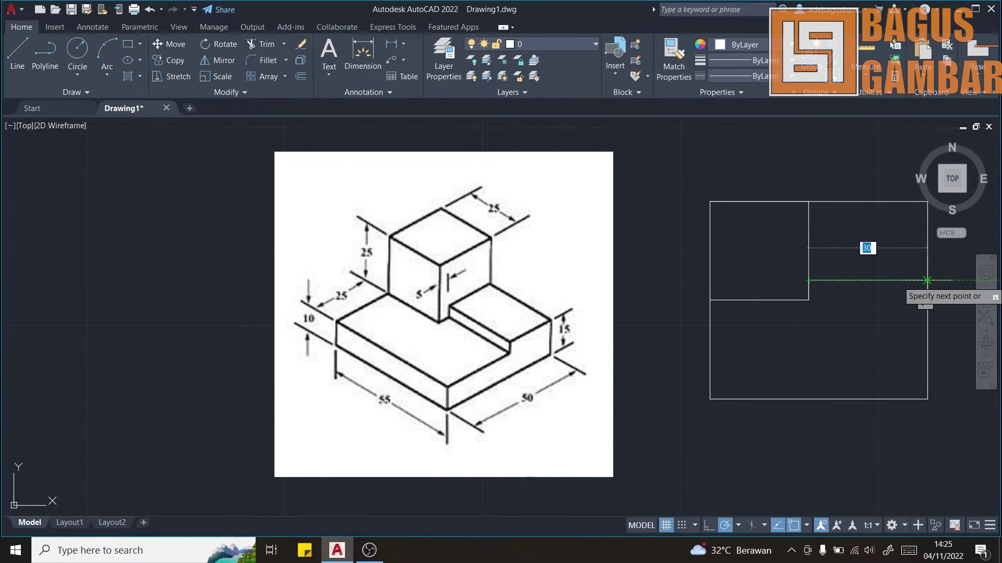
left_click(926, 281)
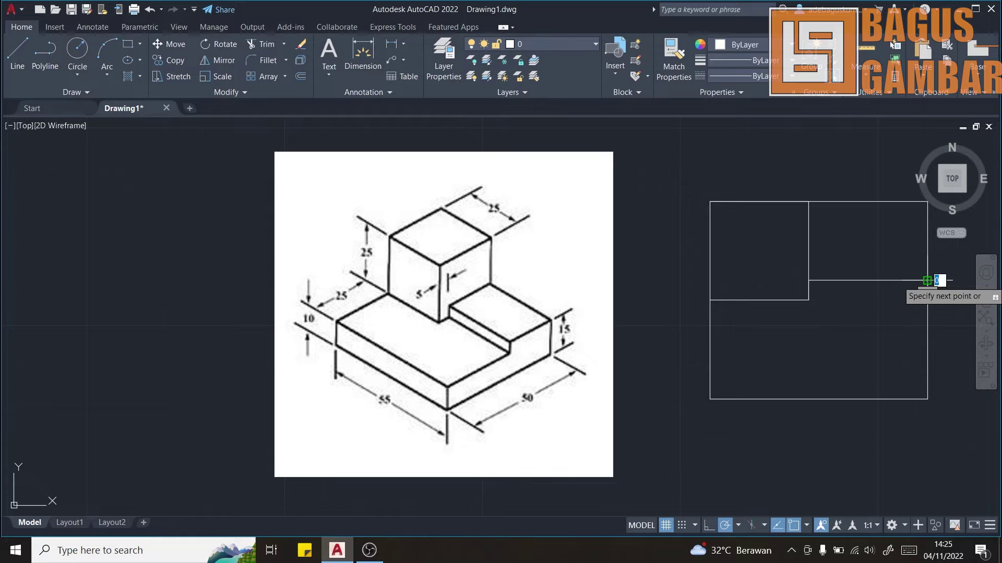
right_click(876, 312)
left_click(905, 320)
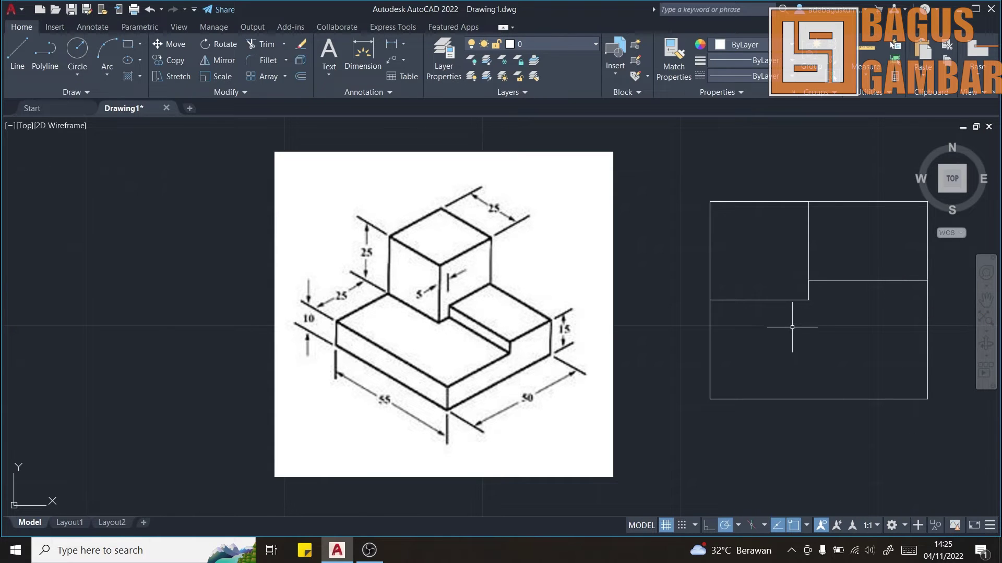
middle_click_drag(778, 326, 761, 312)
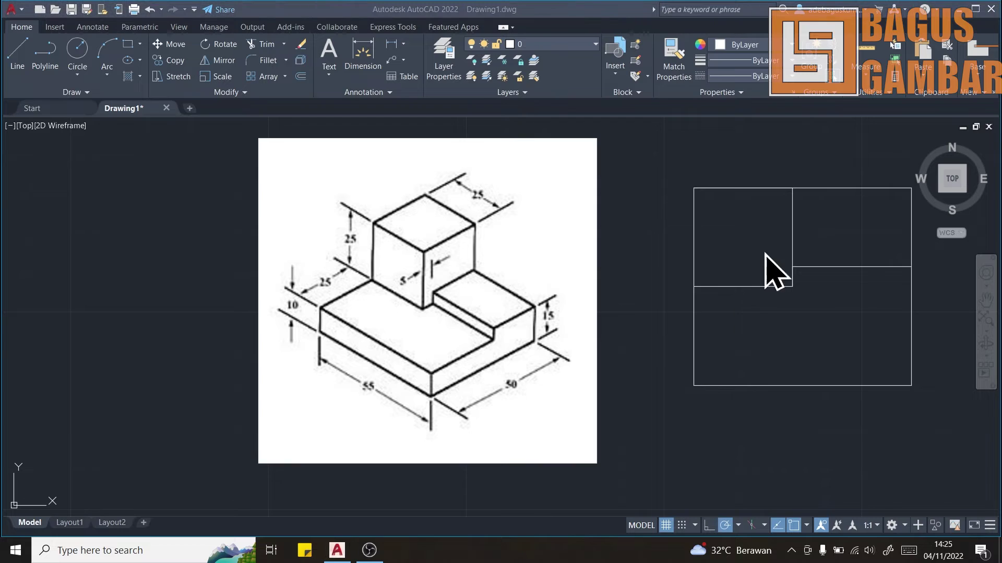
Press-pull the lower L-shaped region of the plan up 10 units.
left_click(651, 320)
key("Escape")
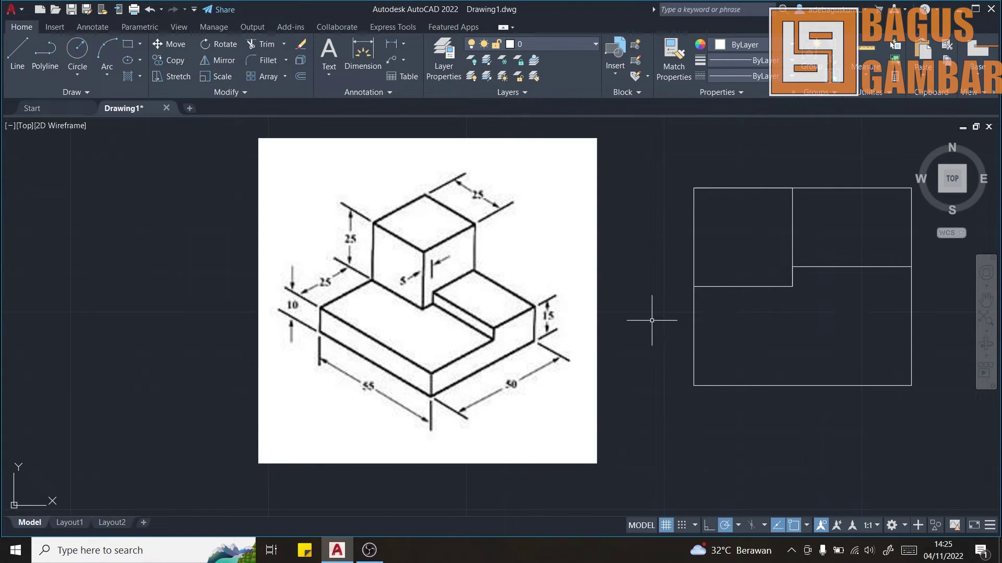
type("pre")
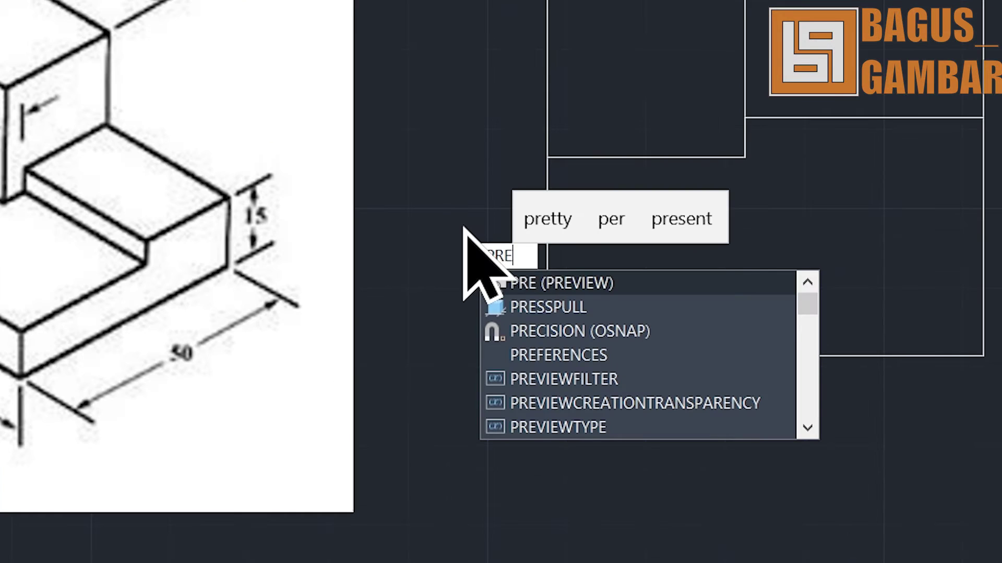
left_click(563, 306)
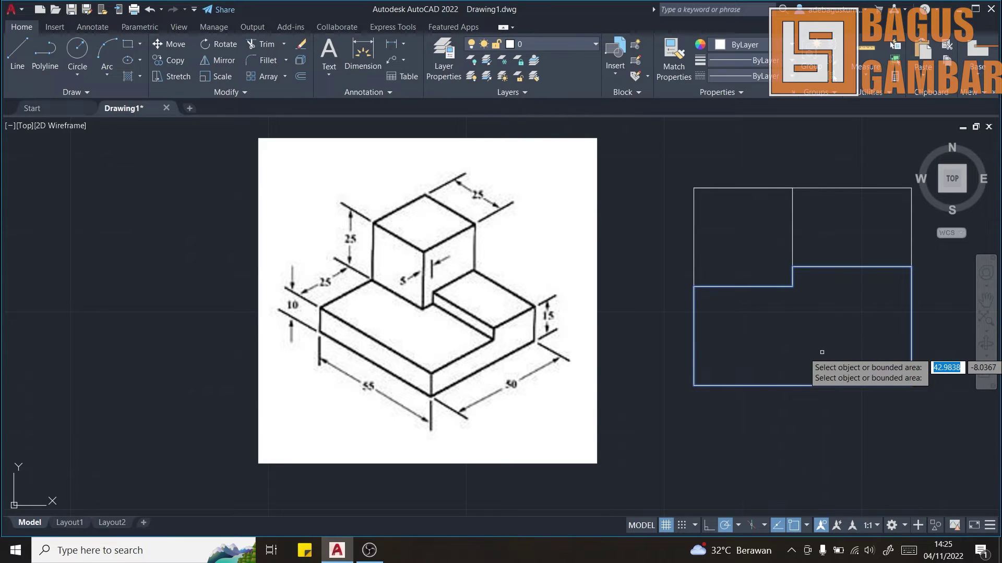
scroll(822, 352, "up", 2)
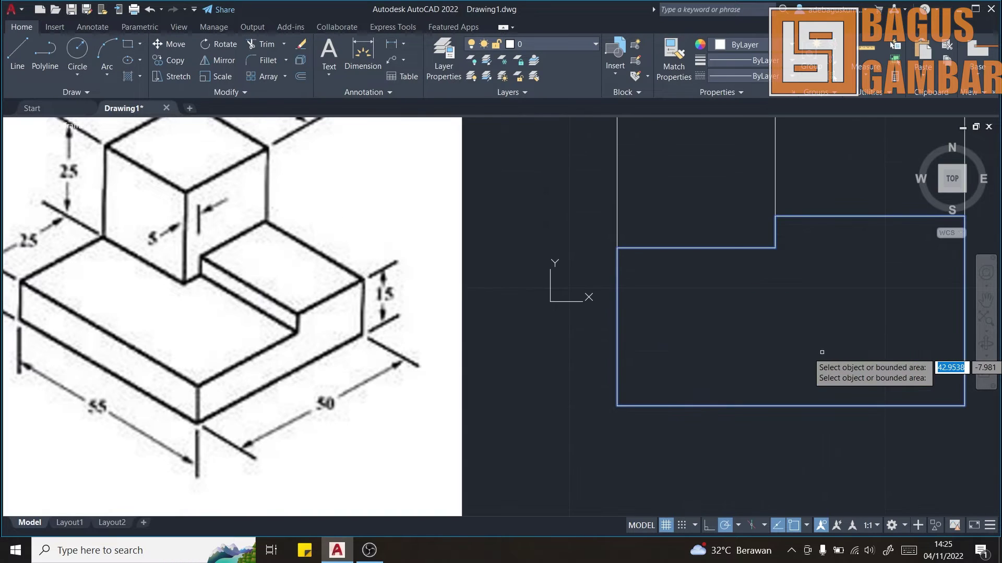
left_click(821, 352)
type("10")
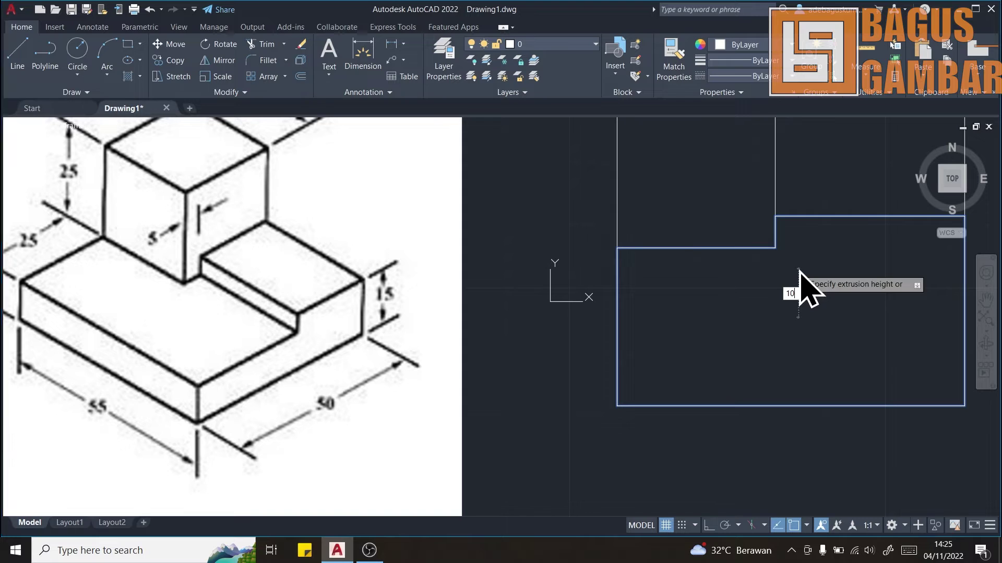
key("Return")
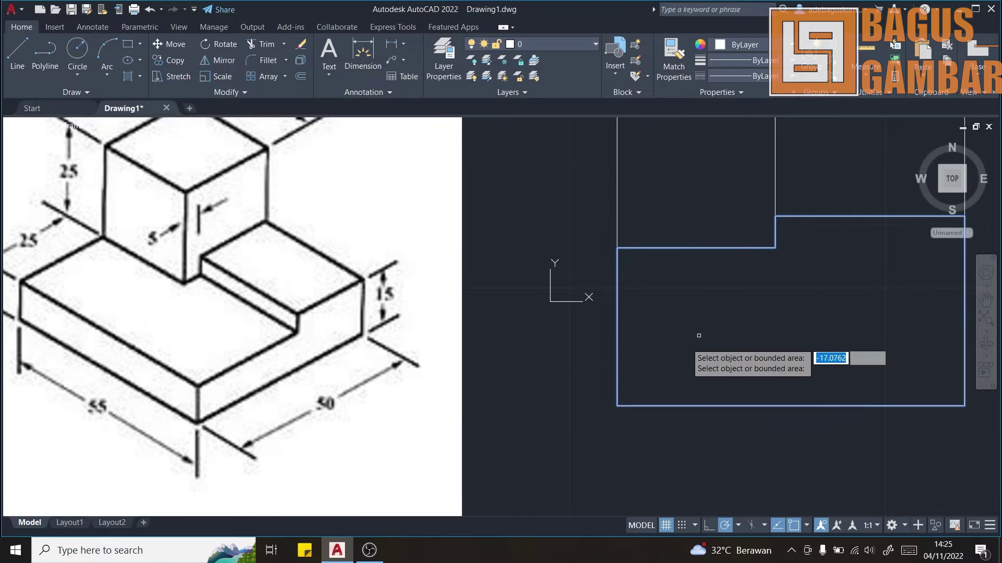
scroll(722, 339, "up", 2)
scroll(722, 339, "down", 4)
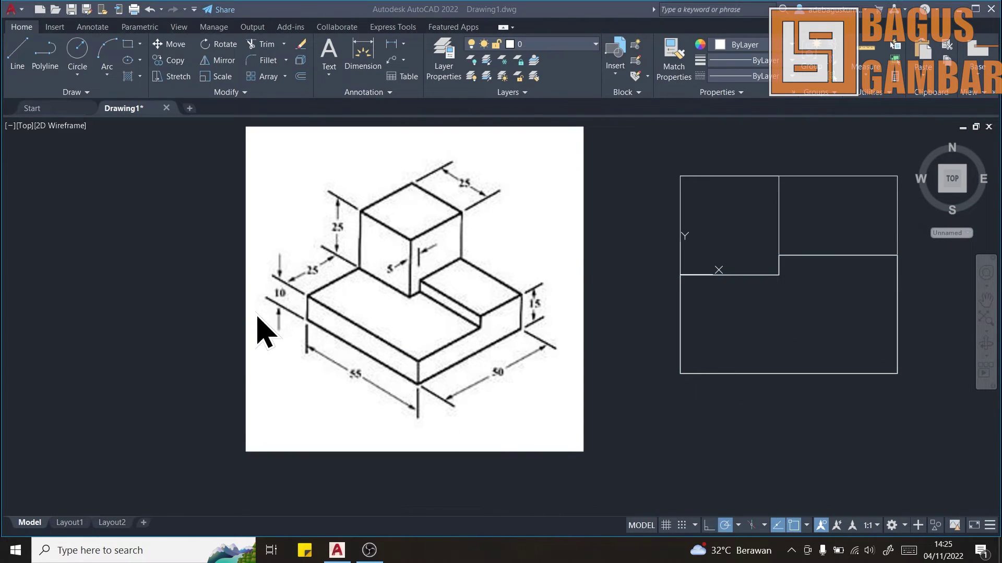
mouse_move(952, 179)
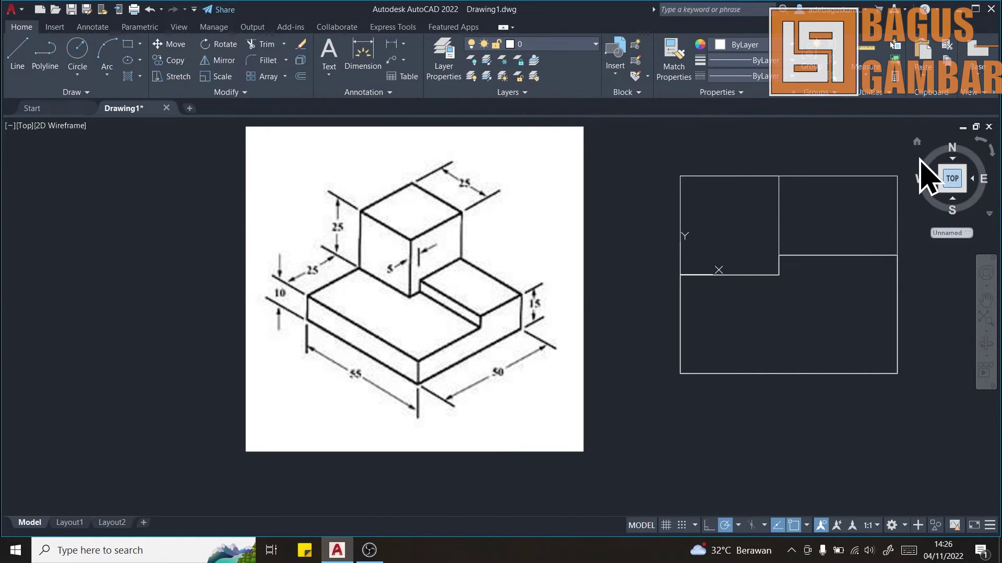
left_click(952, 178)
left_click(963, 185)
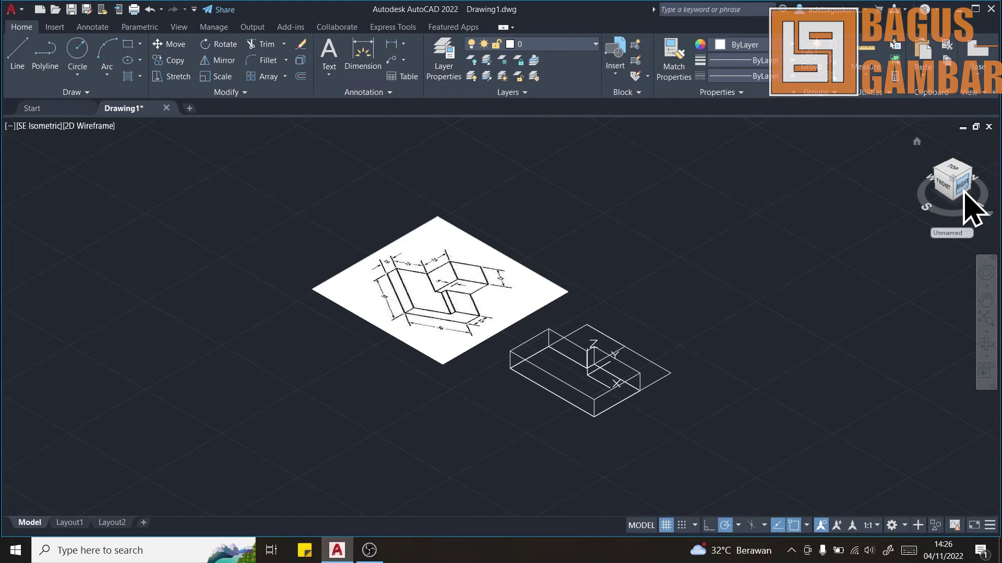
scroll(600, 388, "down", 2)
scroll(626, 386, "up", 4)
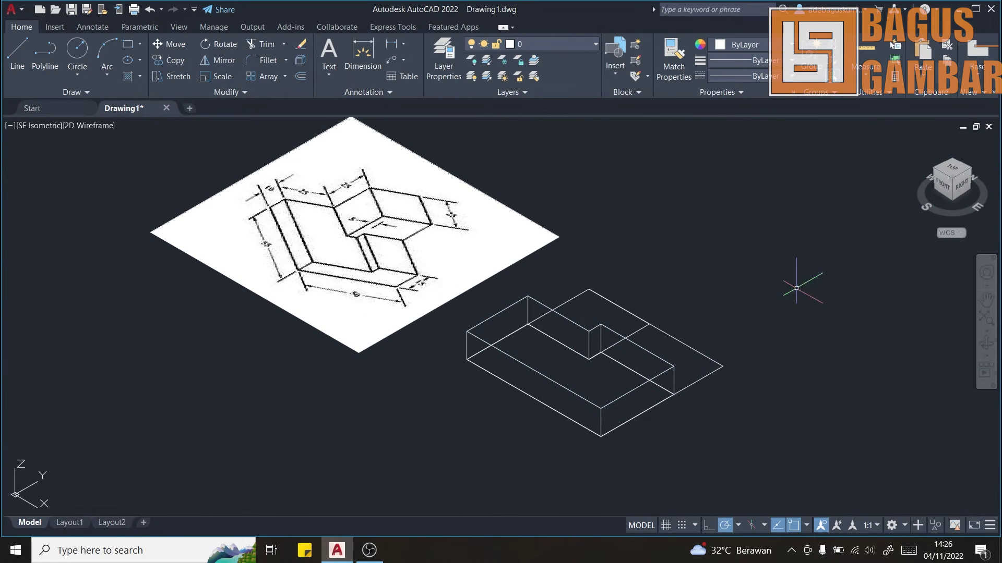
left_click(952, 174)
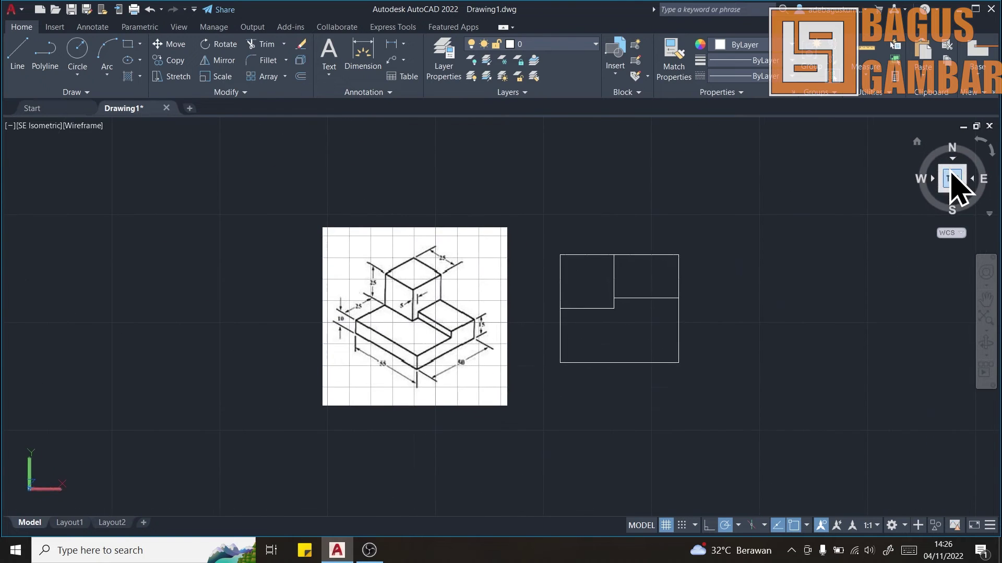
scroll(634, 286, "down", 2)
scroll(637, 289, "up", 4)
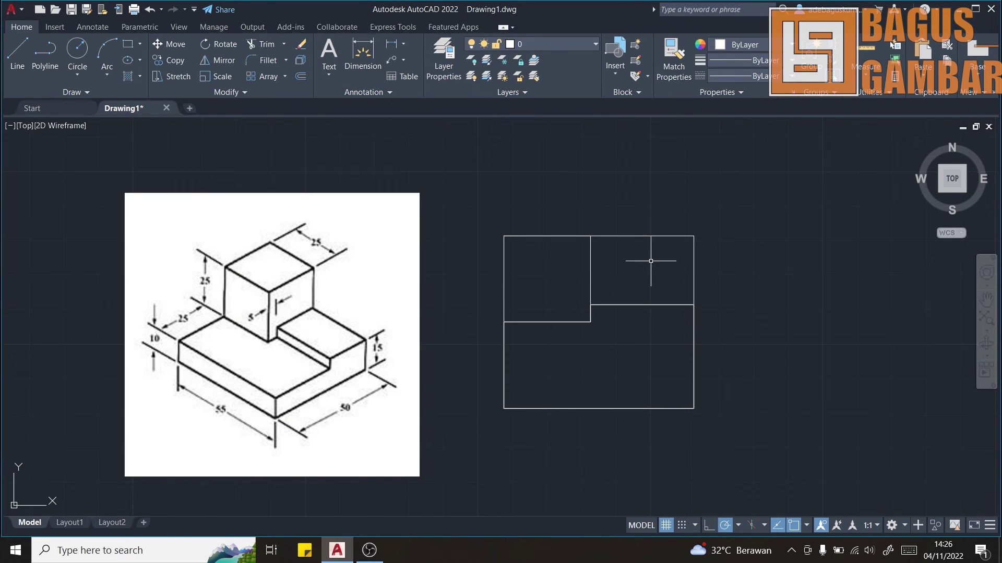
left_click(507, 561)
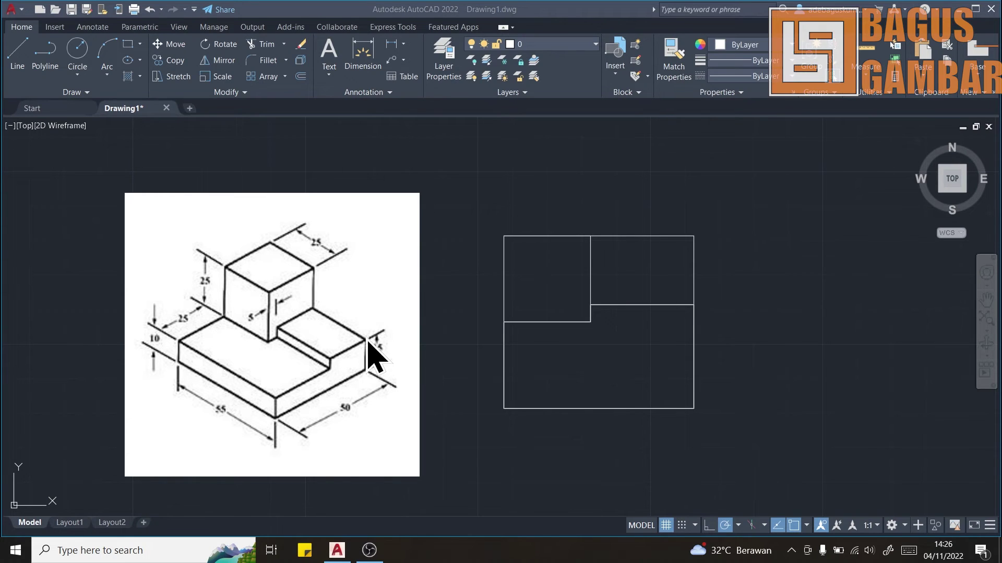
Press-pull the upper-right step region up 15 units.
left_click(478, 407)
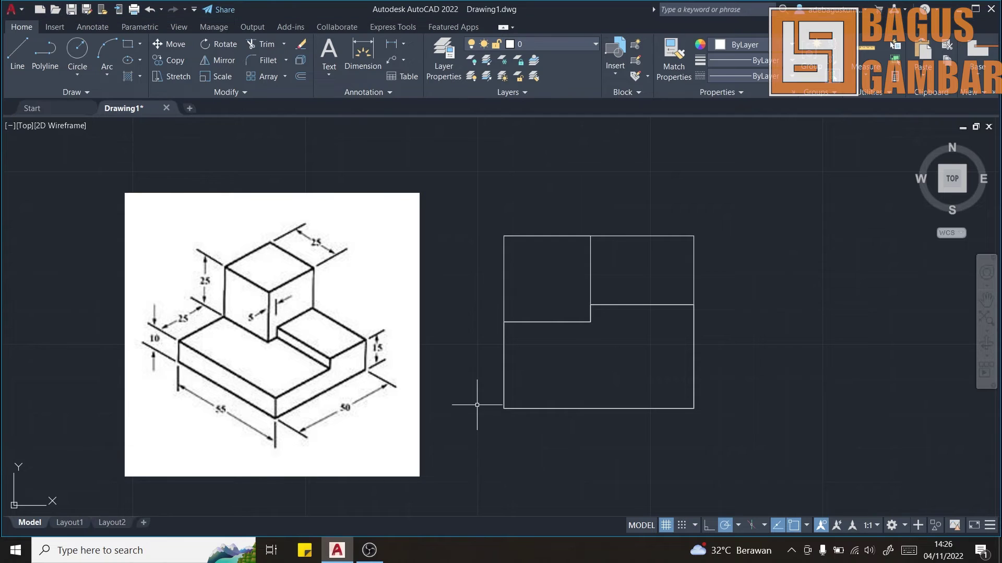
type("prs")
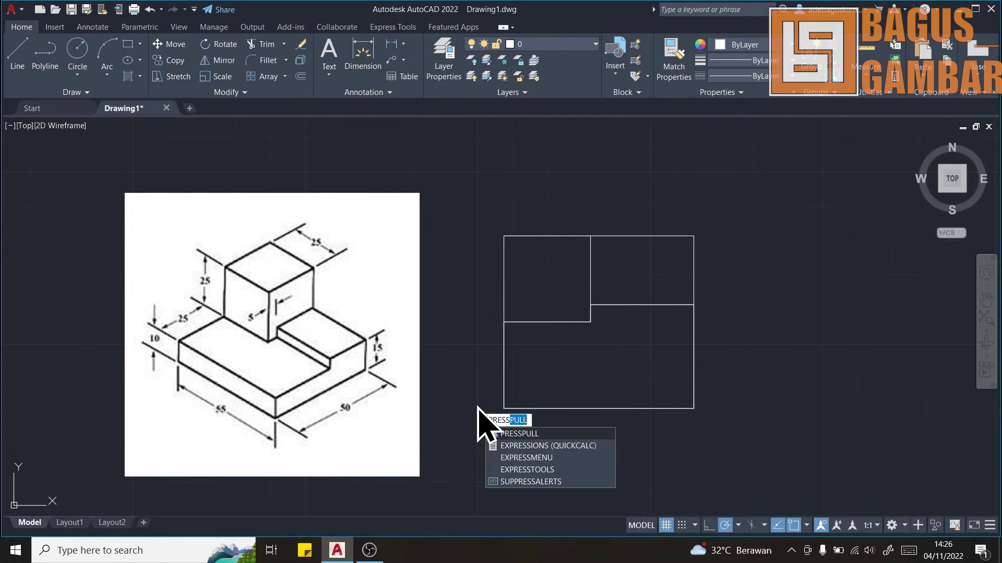
key("Return")
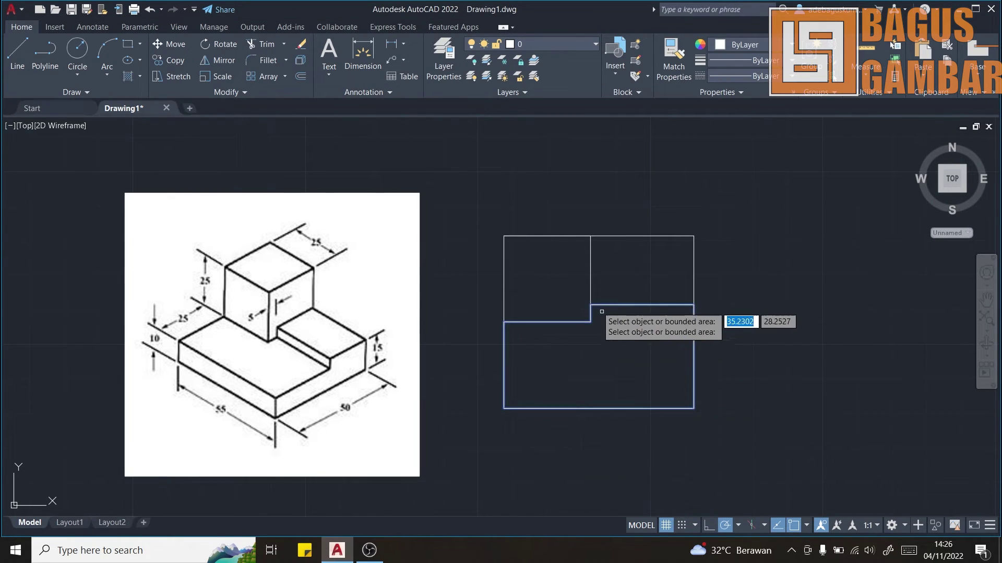
left_click(595, 273)
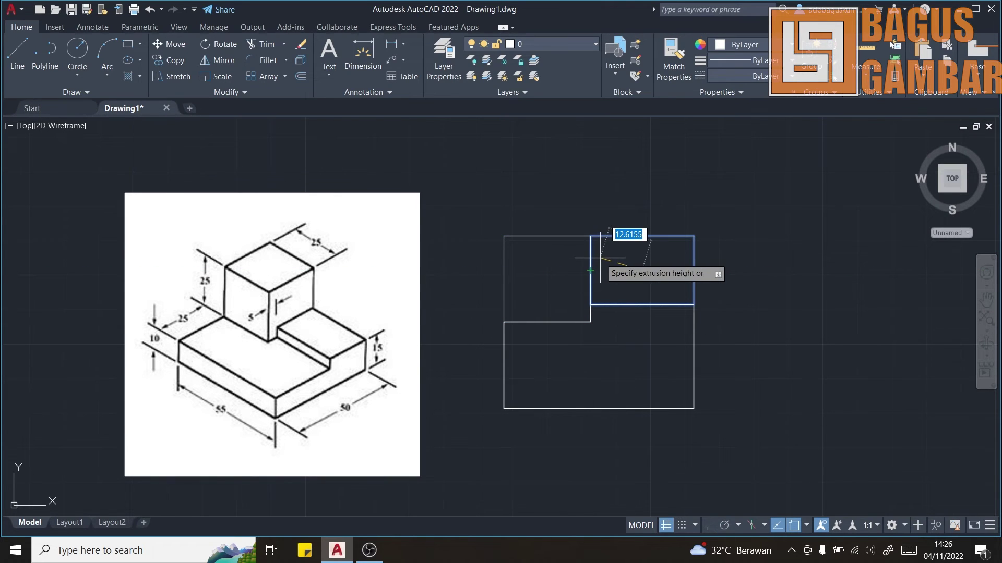
type("15")
key("Return")
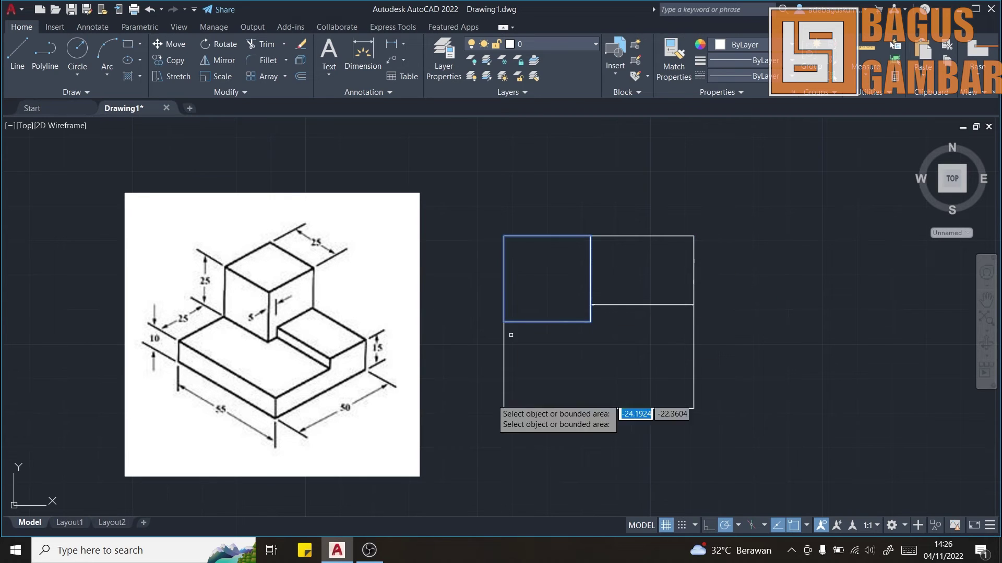
key("Return")
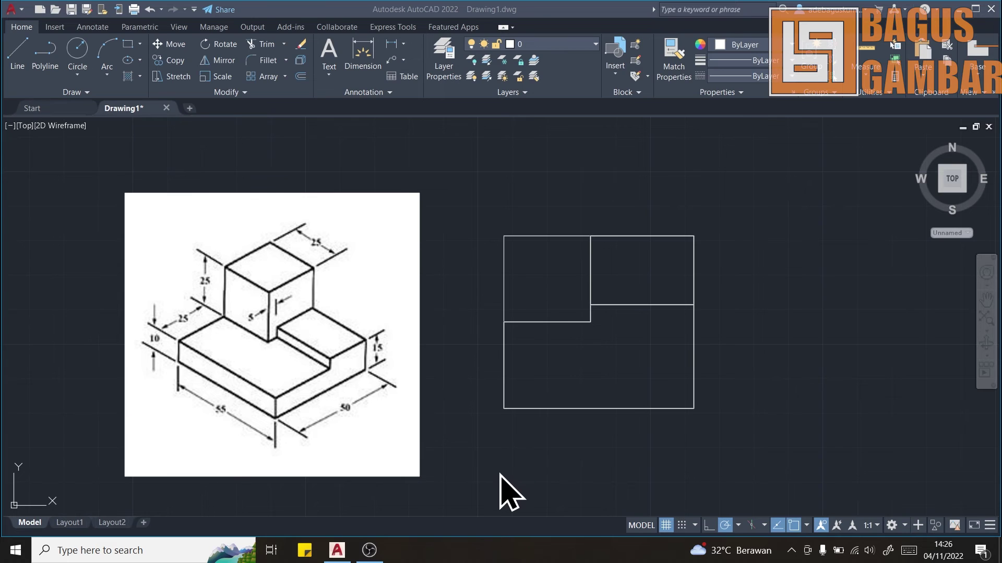
Press-pull the upper-left tower square up 35 units, fixing a mistyped command name.
type("re")
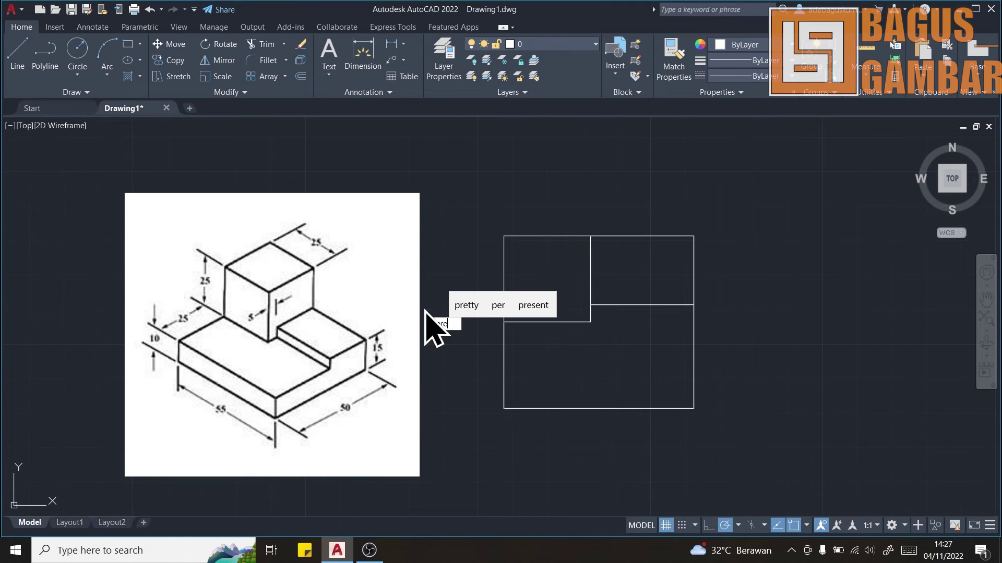
type("ssure")
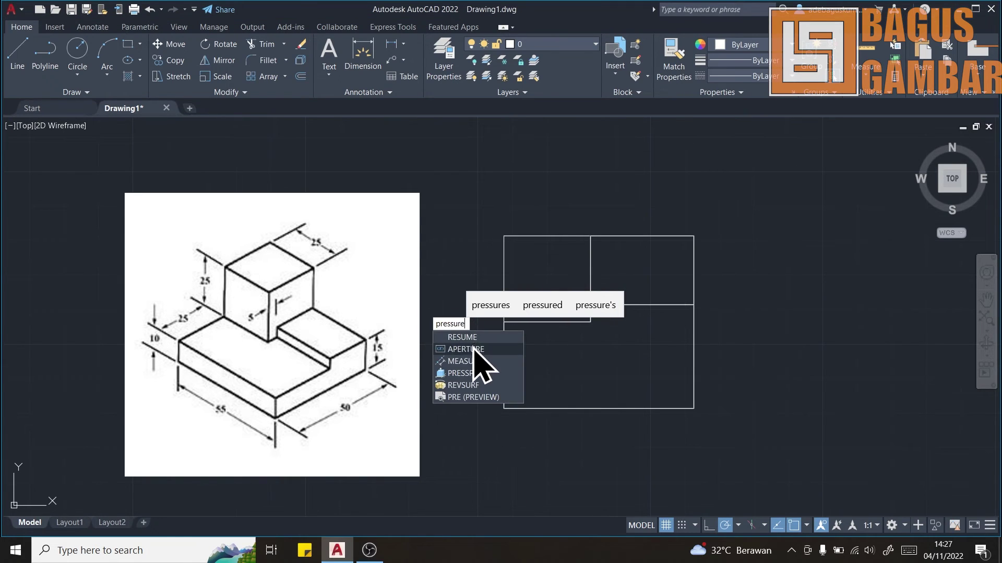
key("BackSpace")
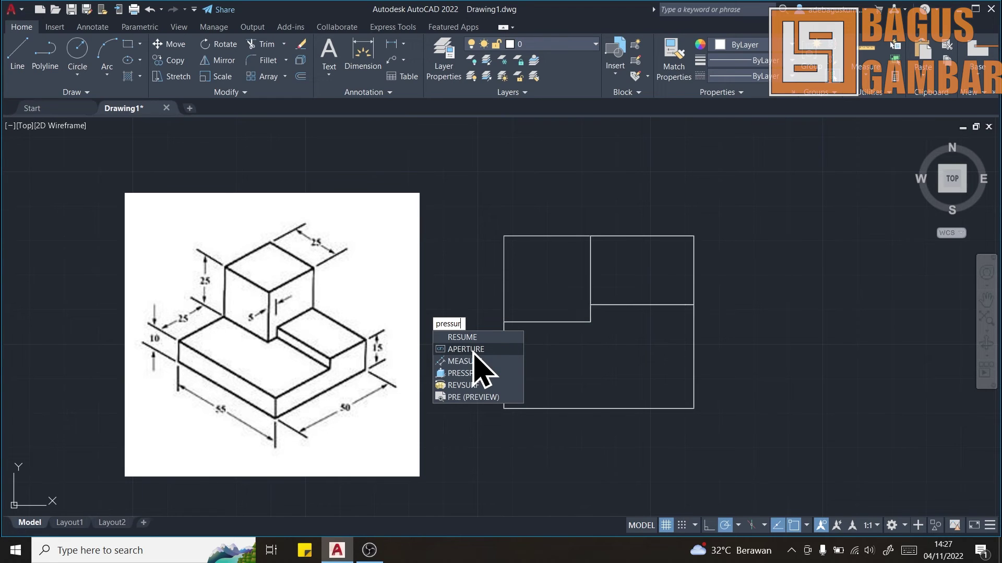
key("BackSpace")
key("BackSpace")
key("BackSpace")
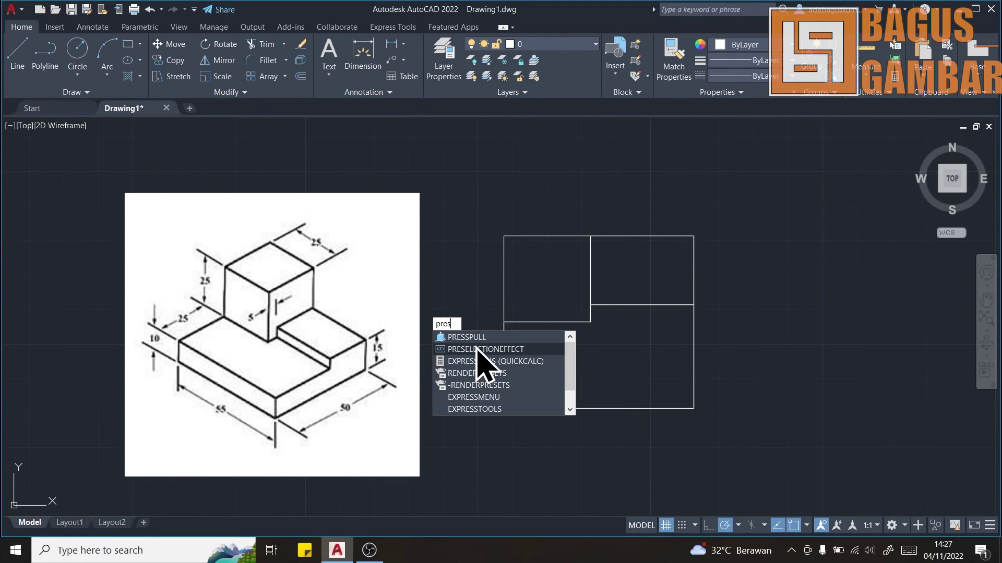
key("Return")
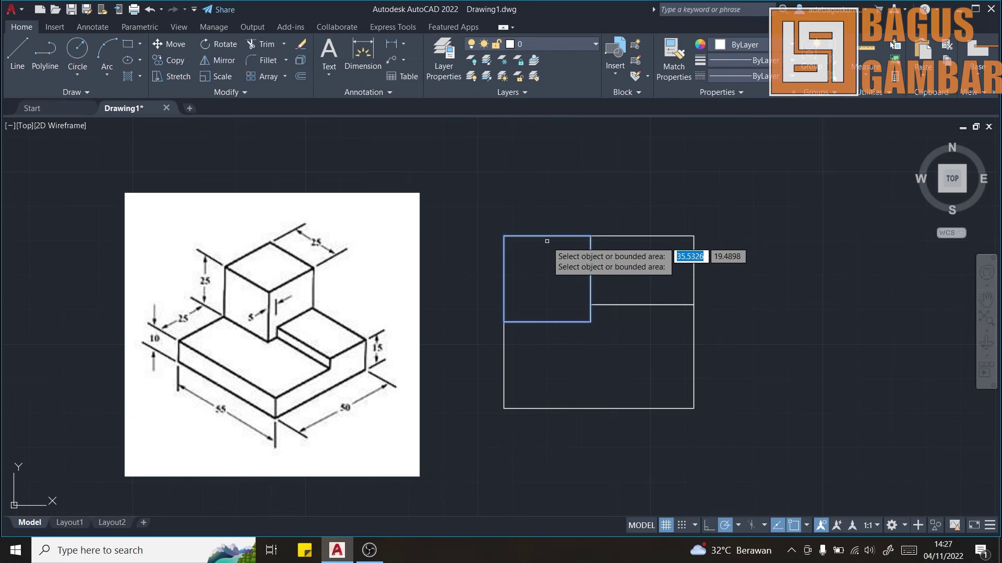
scroll(546, 241, "up", 2)
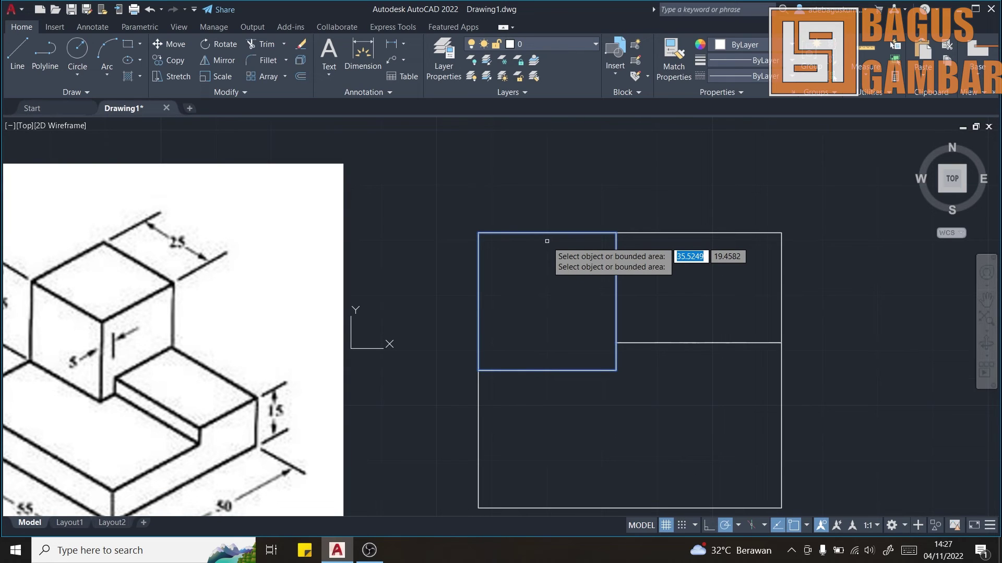
left_click(547, 241)
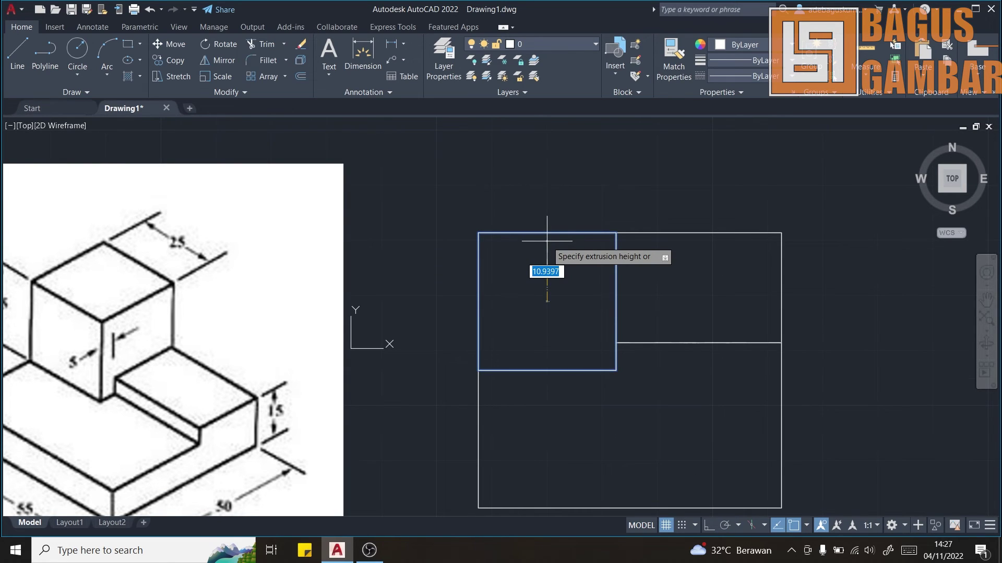
scroll(547, 241, "down", 2)
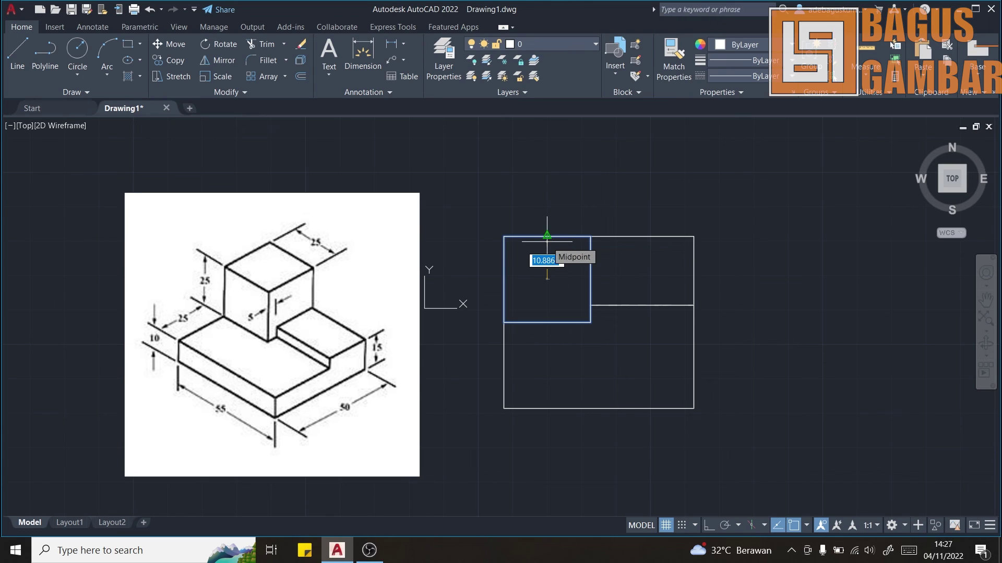
type("5")
key("Return")
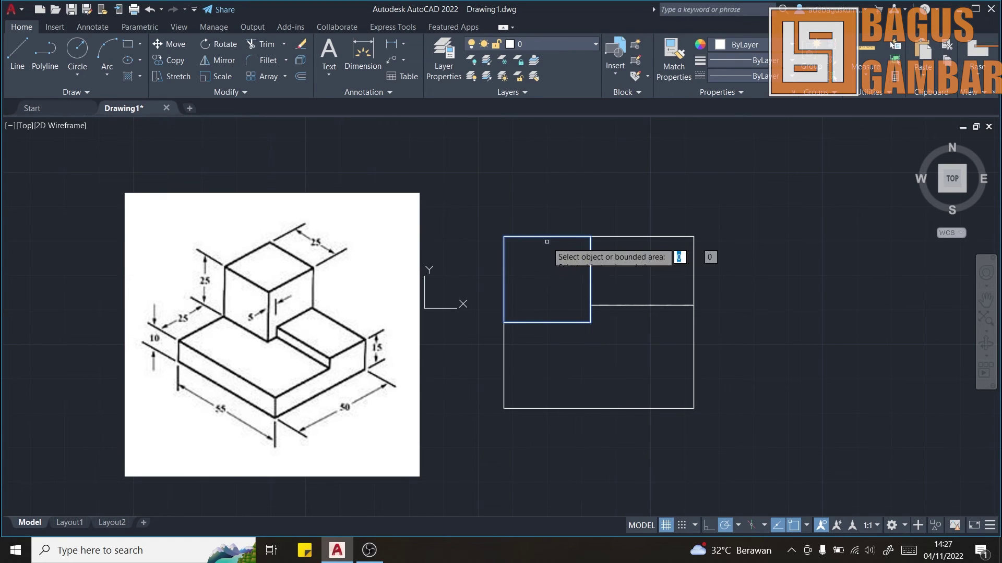
key("Return")
mouse_move(951, 180)
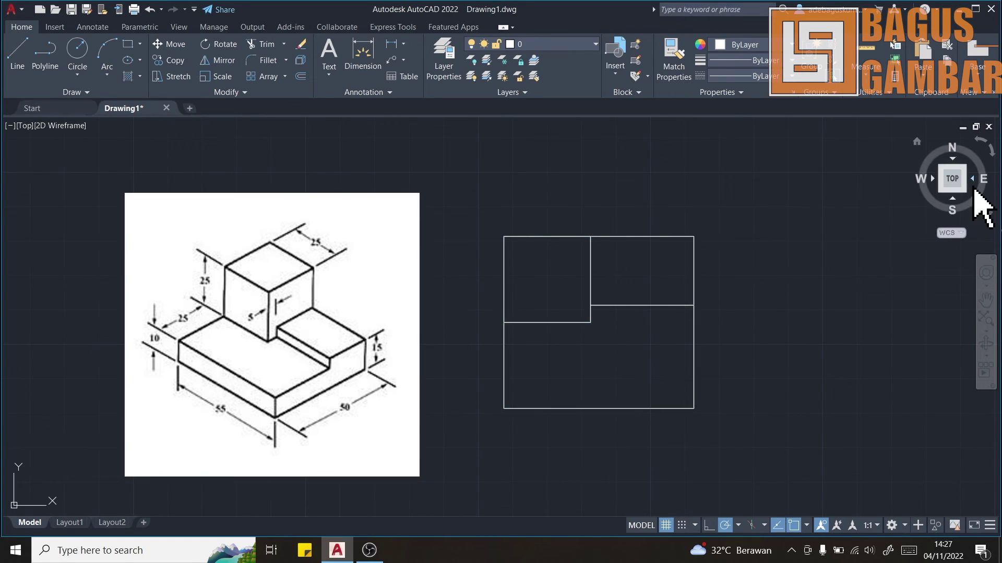
Switch to the SE Isometric view using the ViewCube corner.
left_click(963, 191)
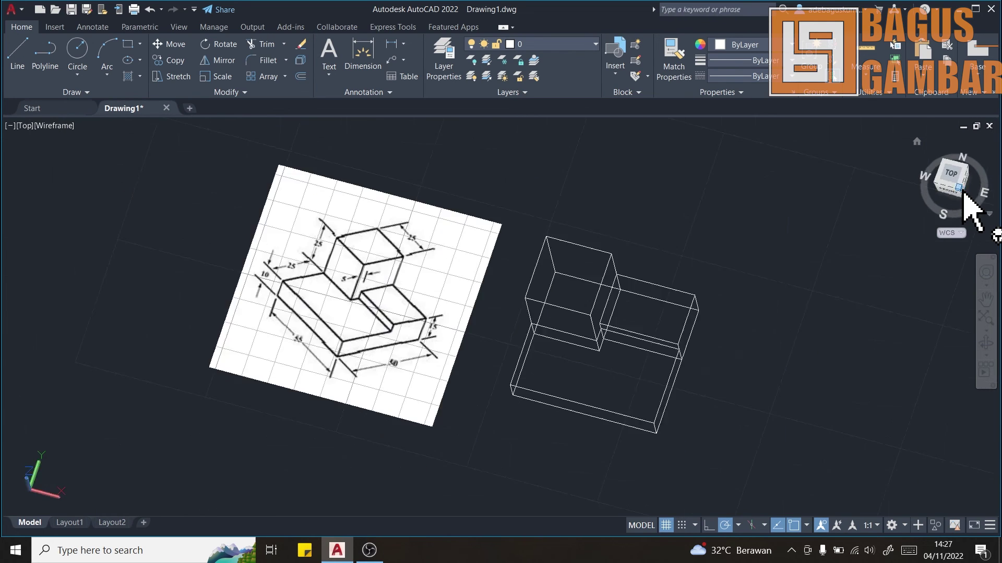
scroll(348, 418, "down", 2)
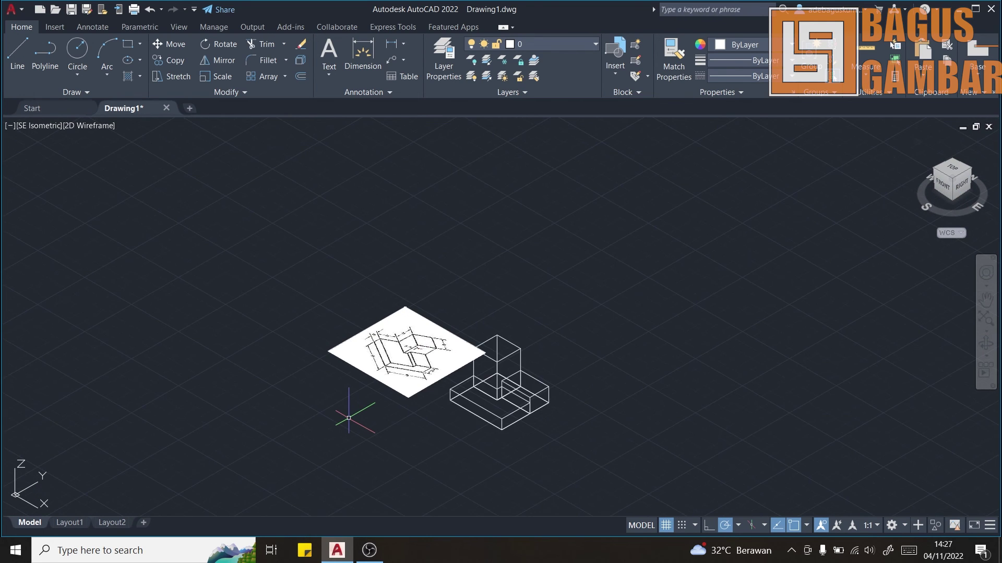
scroll(349, 418, "up", 4)
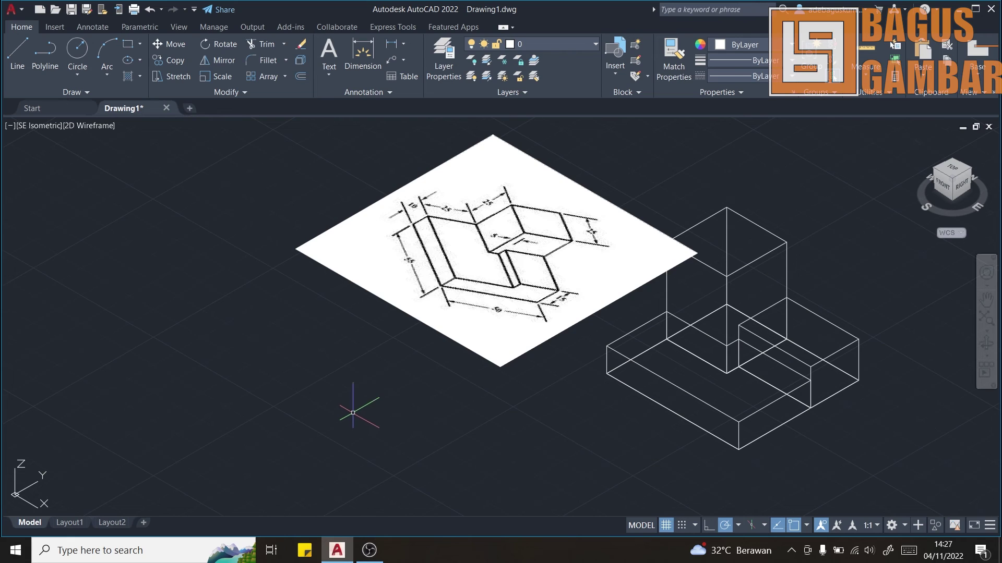
Apply the Realistic visual style and zoom to inspect the shaded solids.
left_click(80, 126)
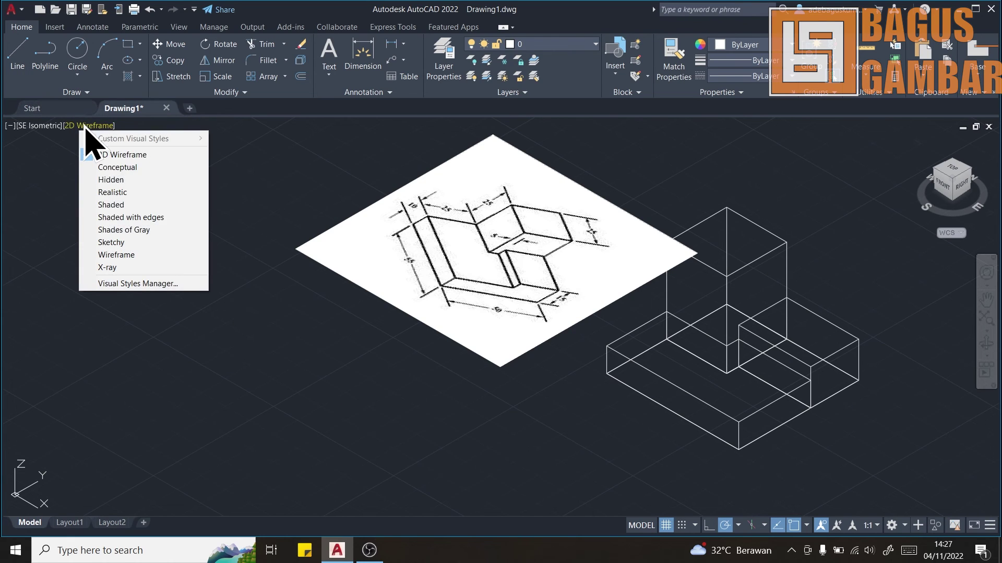
left_click(115, 194)
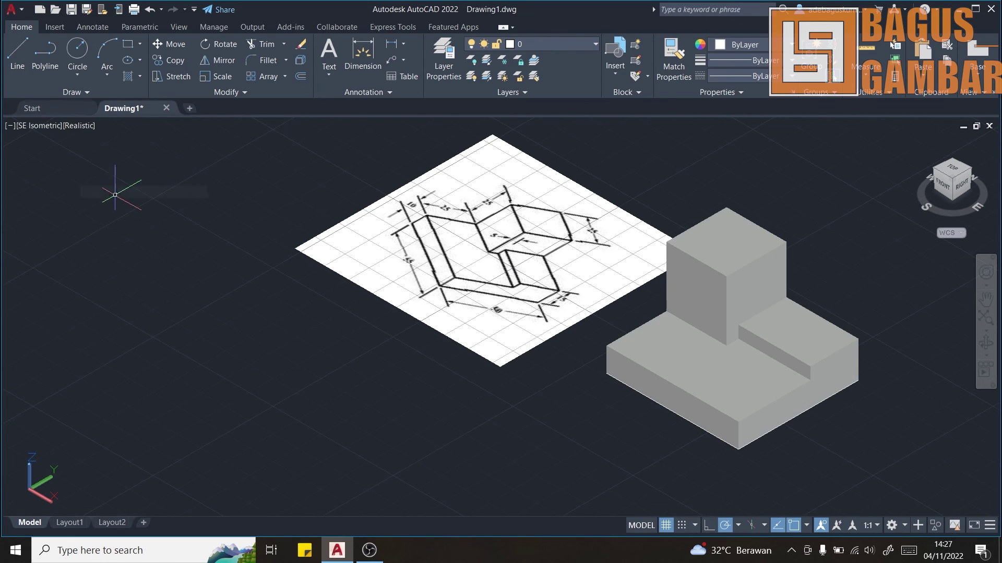
scroll(855, 452, "down", 1)
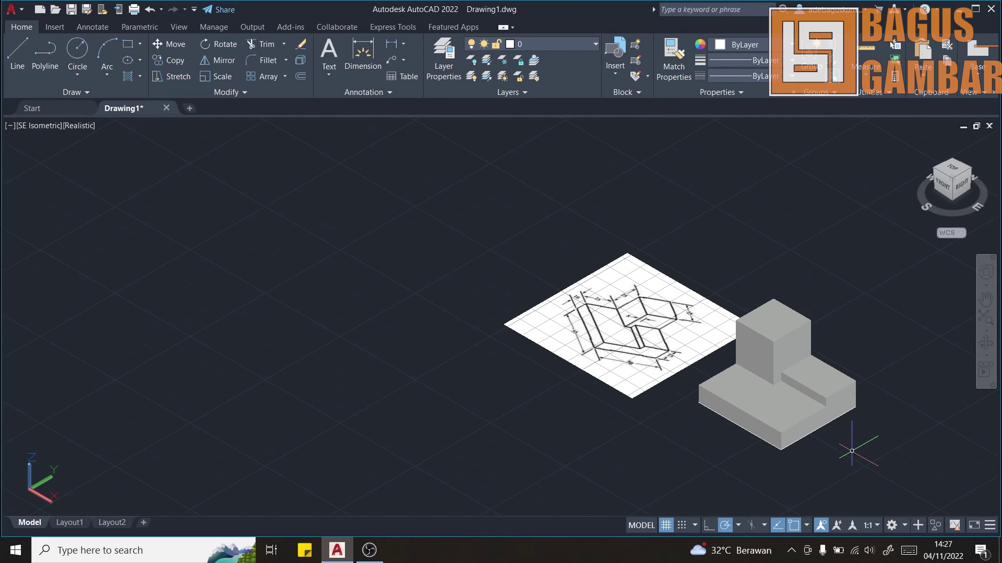
scroll(851, 448, "up", 2)
scroll(851, 448, "up", 1)
scroll(852, 448, "up", 2)
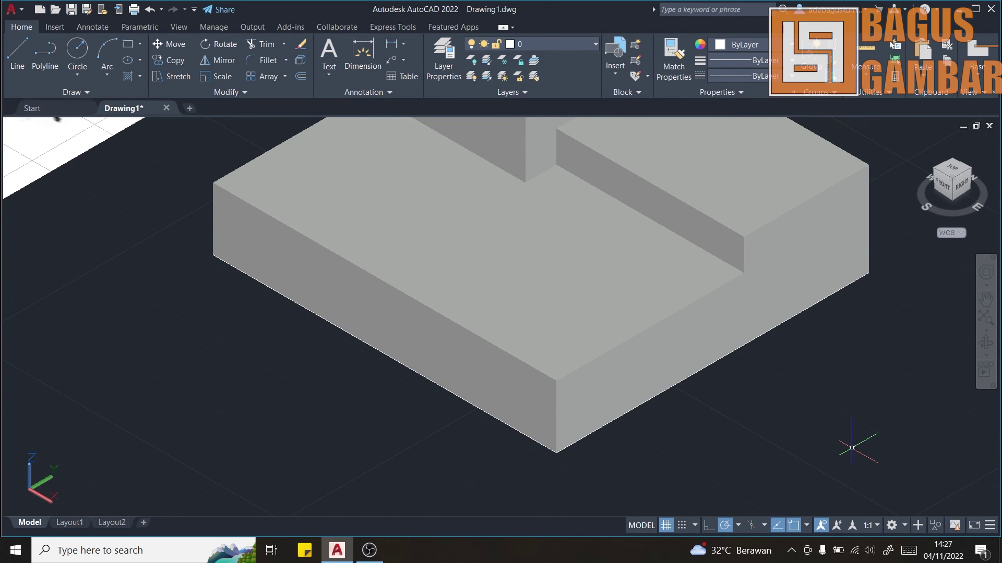
scroll(851, 448, "down", 3)
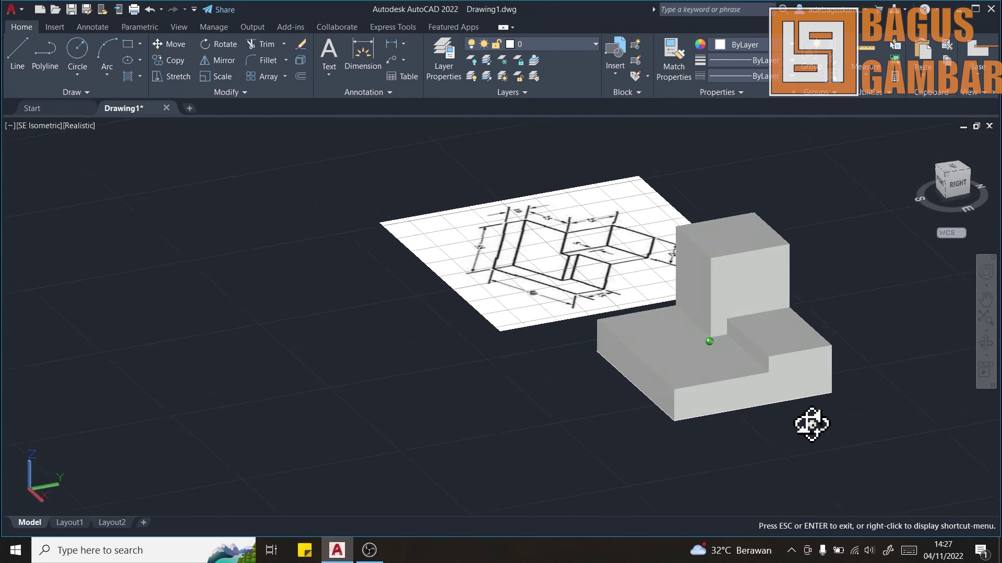